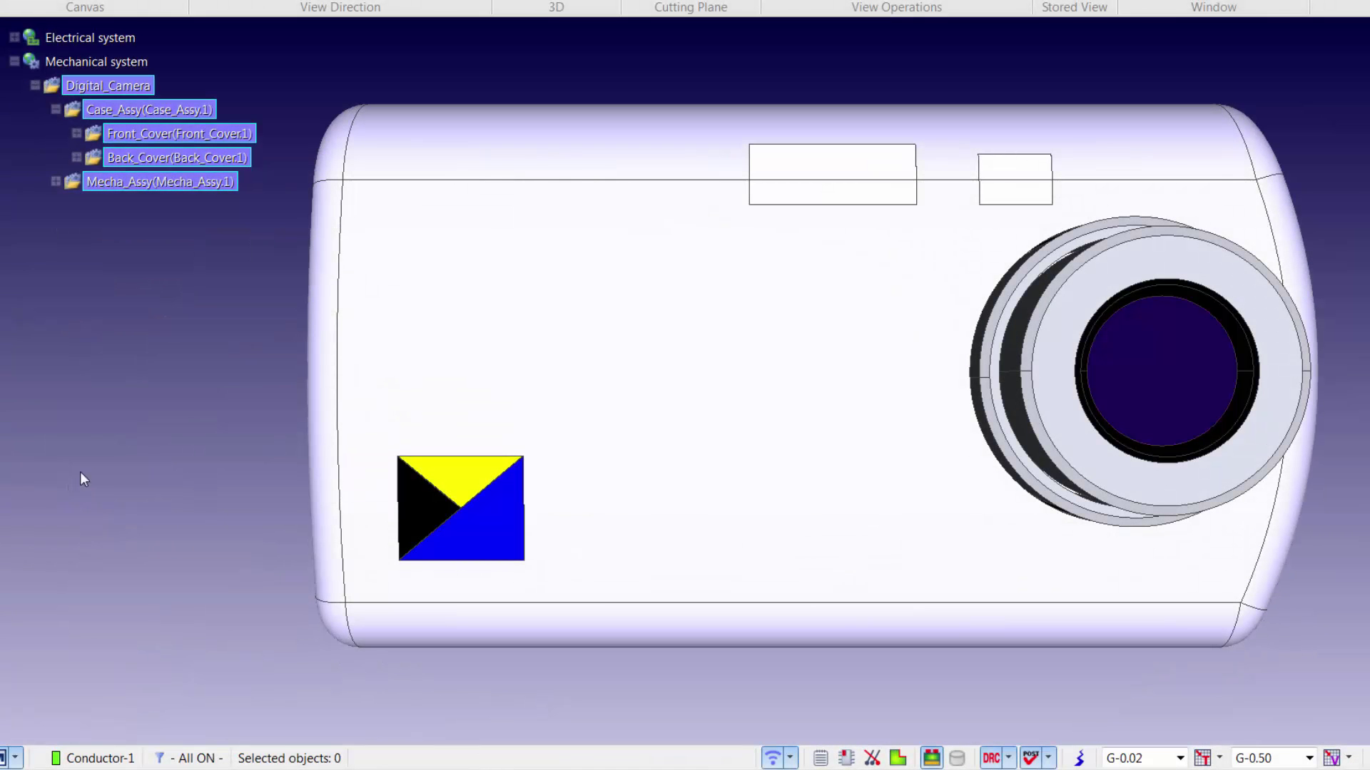
# Hide Front_Cover in the Mechanical system tree to reveal the camera internals.
pyautogui.click(179, 140)
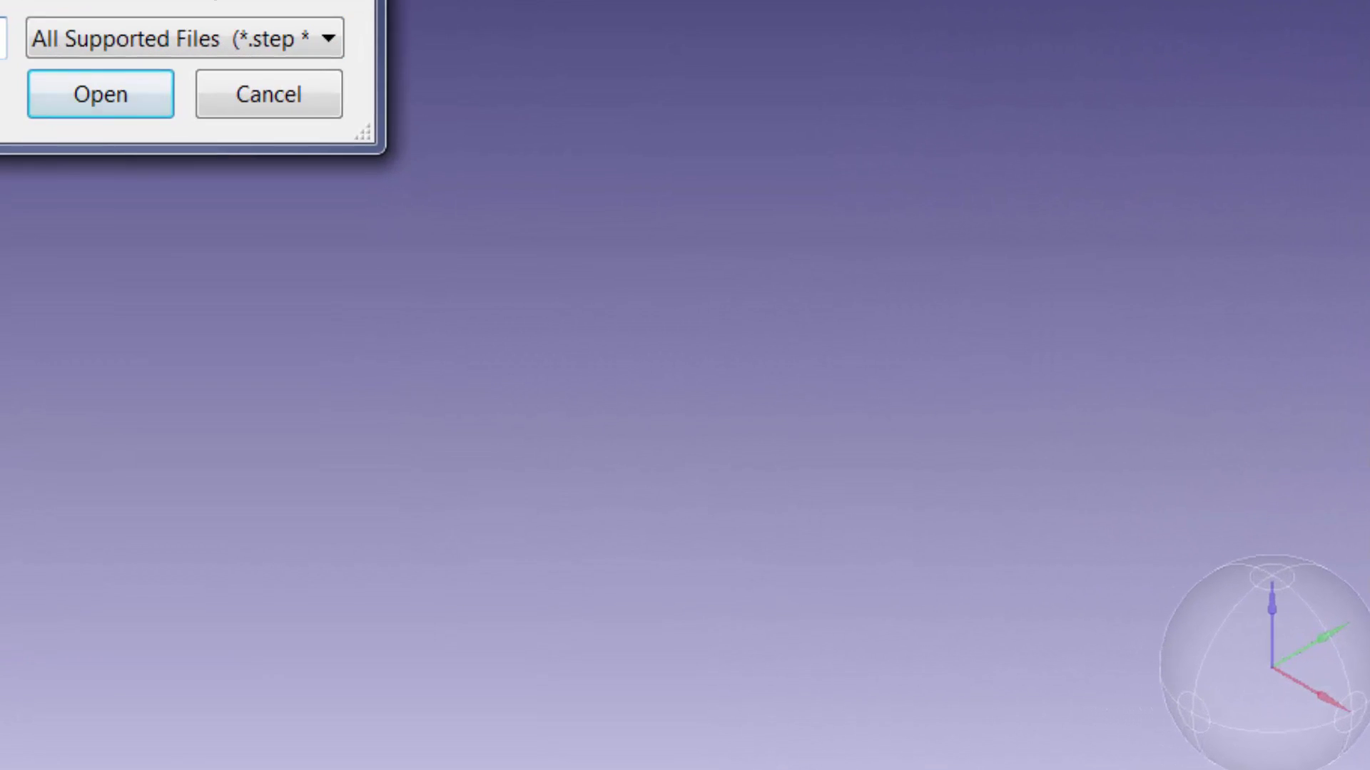
# Check the openable file types, then show Battery.2 and sub_board.1 in 3D.
pyautogui.click(329, 47)
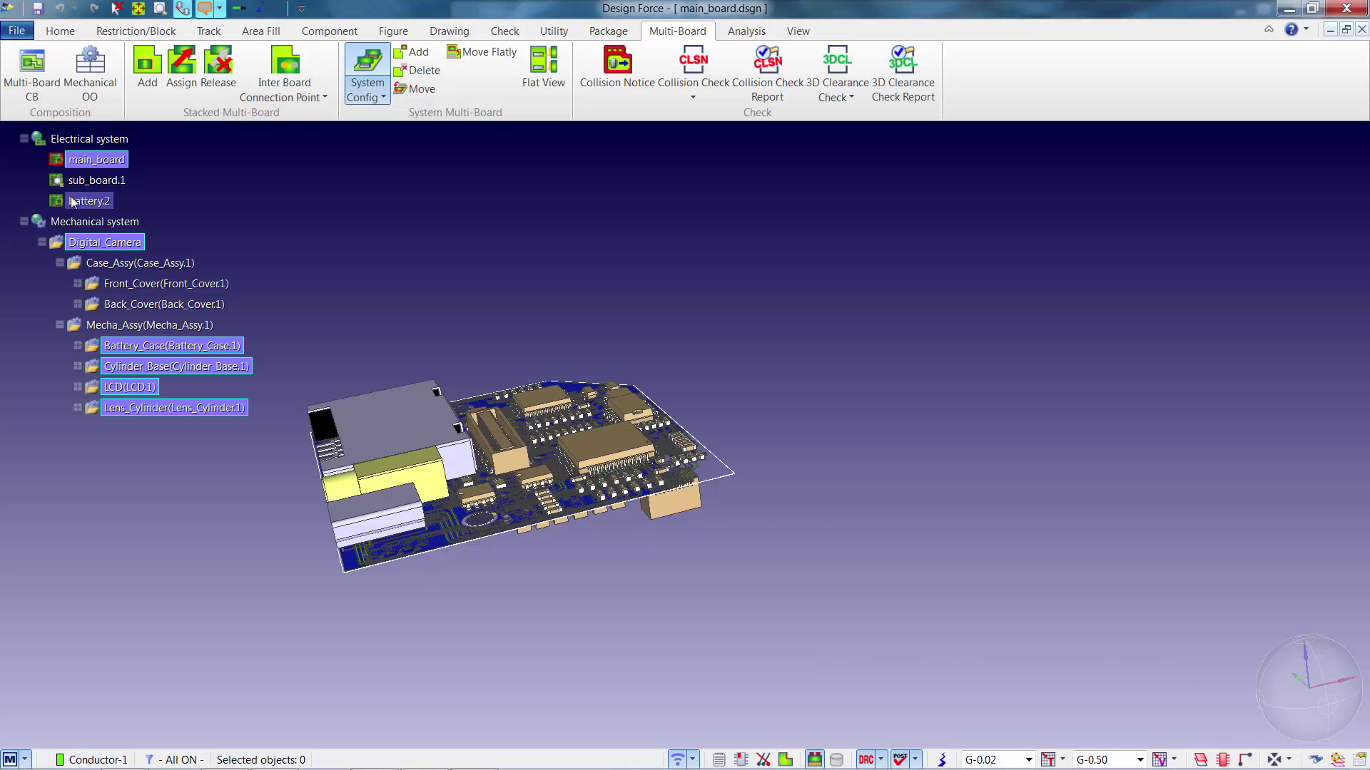
pyautogui.click(72, 202)
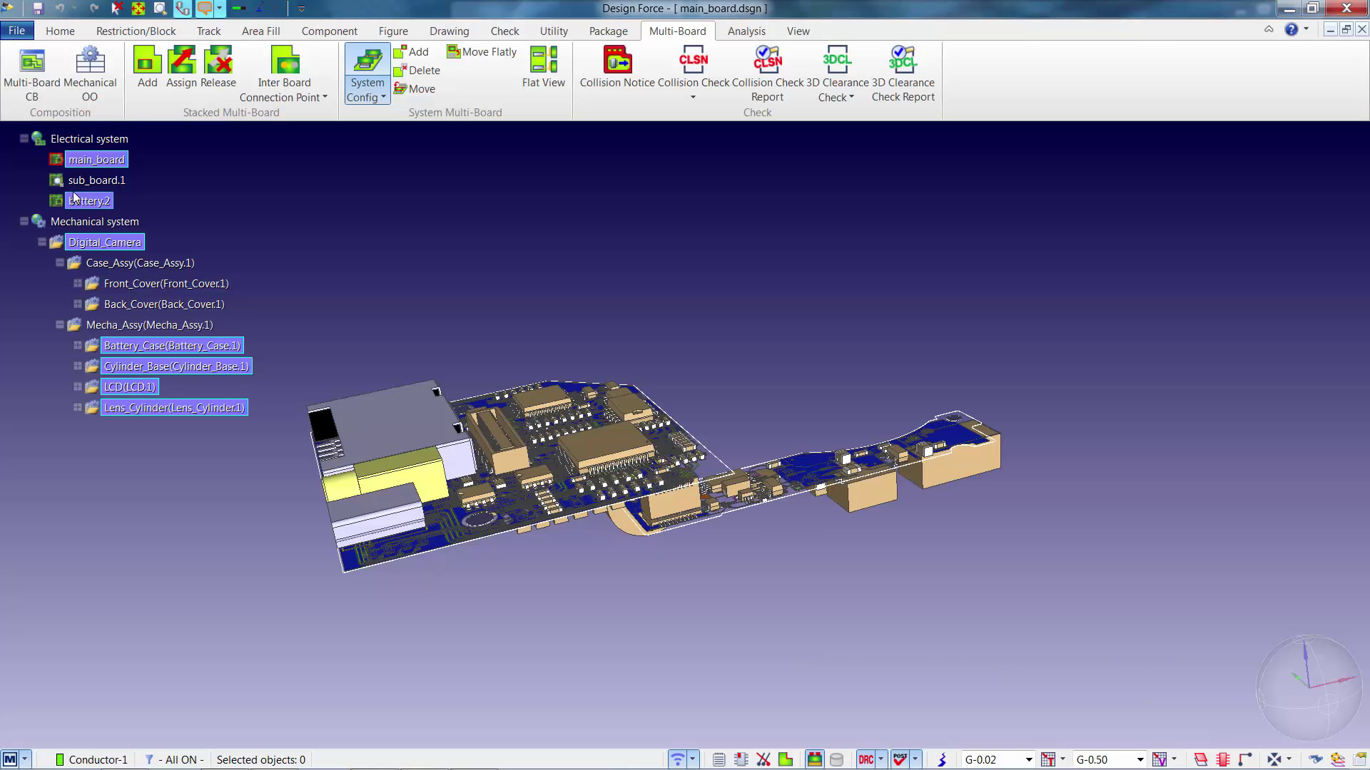
pyautogui.click(79, 183)
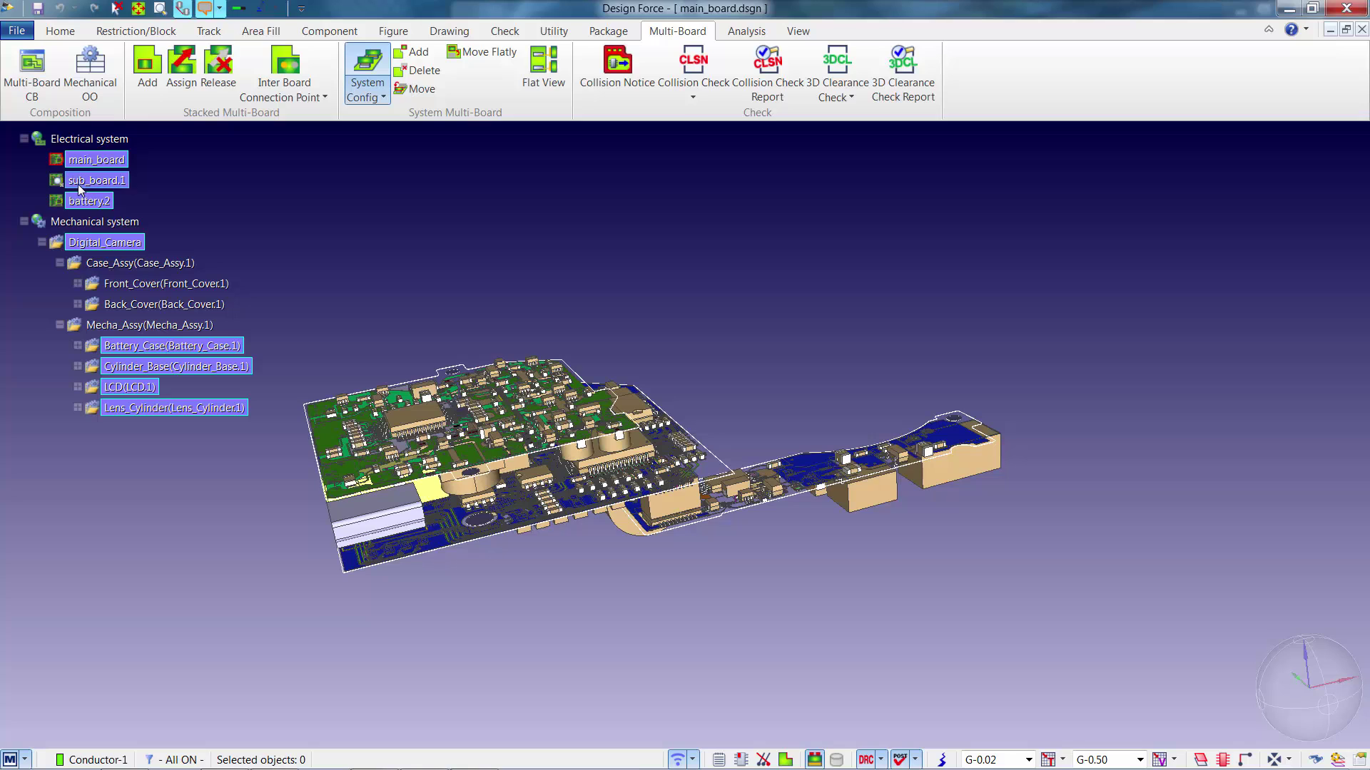
# Show Mecha_Assy, Case_Assy, Back_Cover and Front_Cover in the 3D view.
pyautogui.click(93, 327)
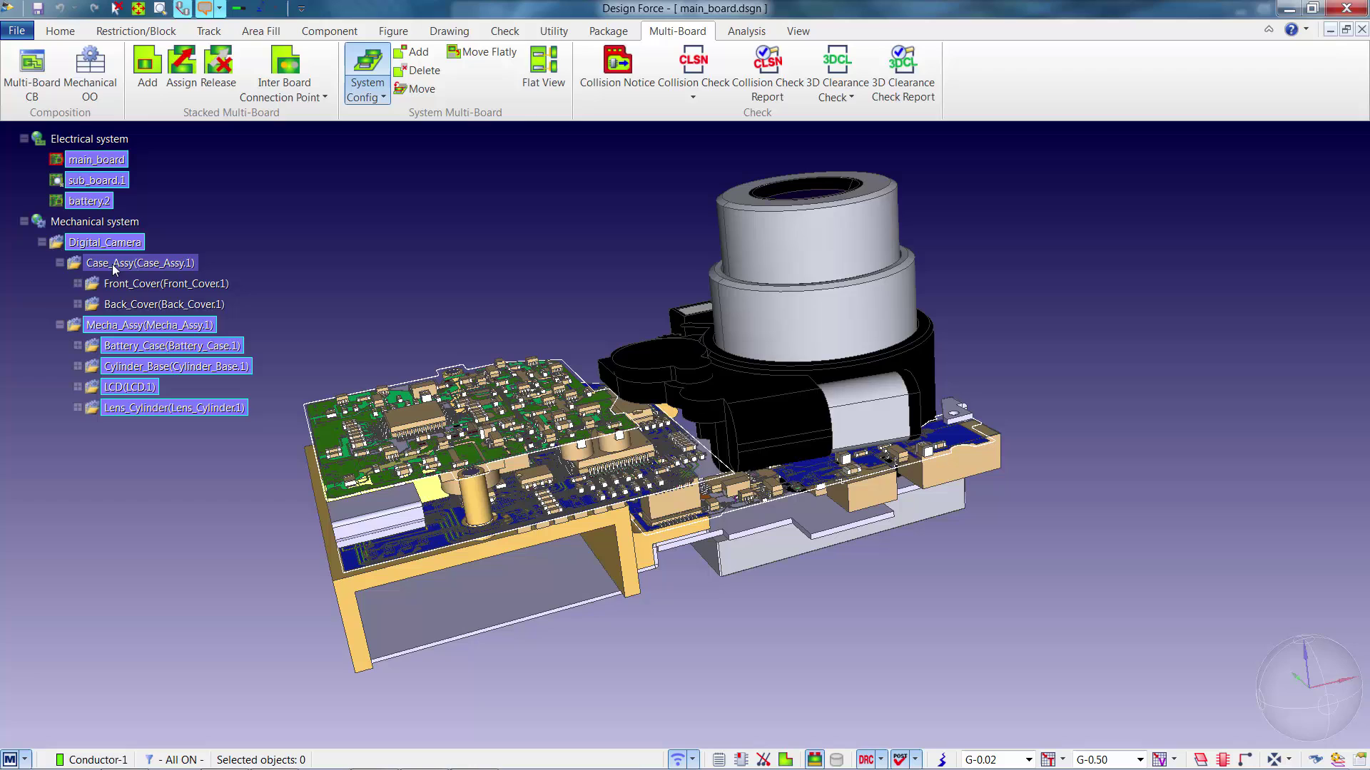
pyautogui.click(112, 263)
pyautogui.click(117, 305)
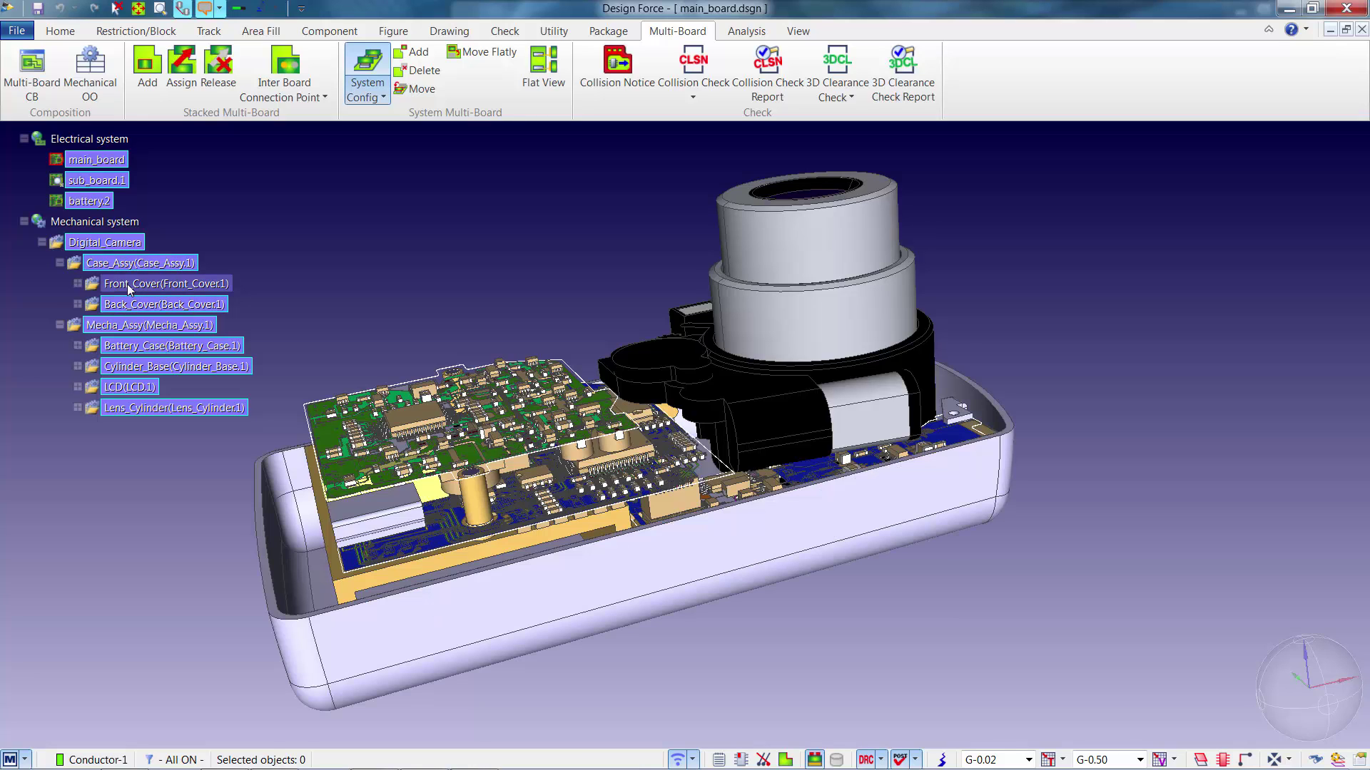
pyautogui.click(127, 285)
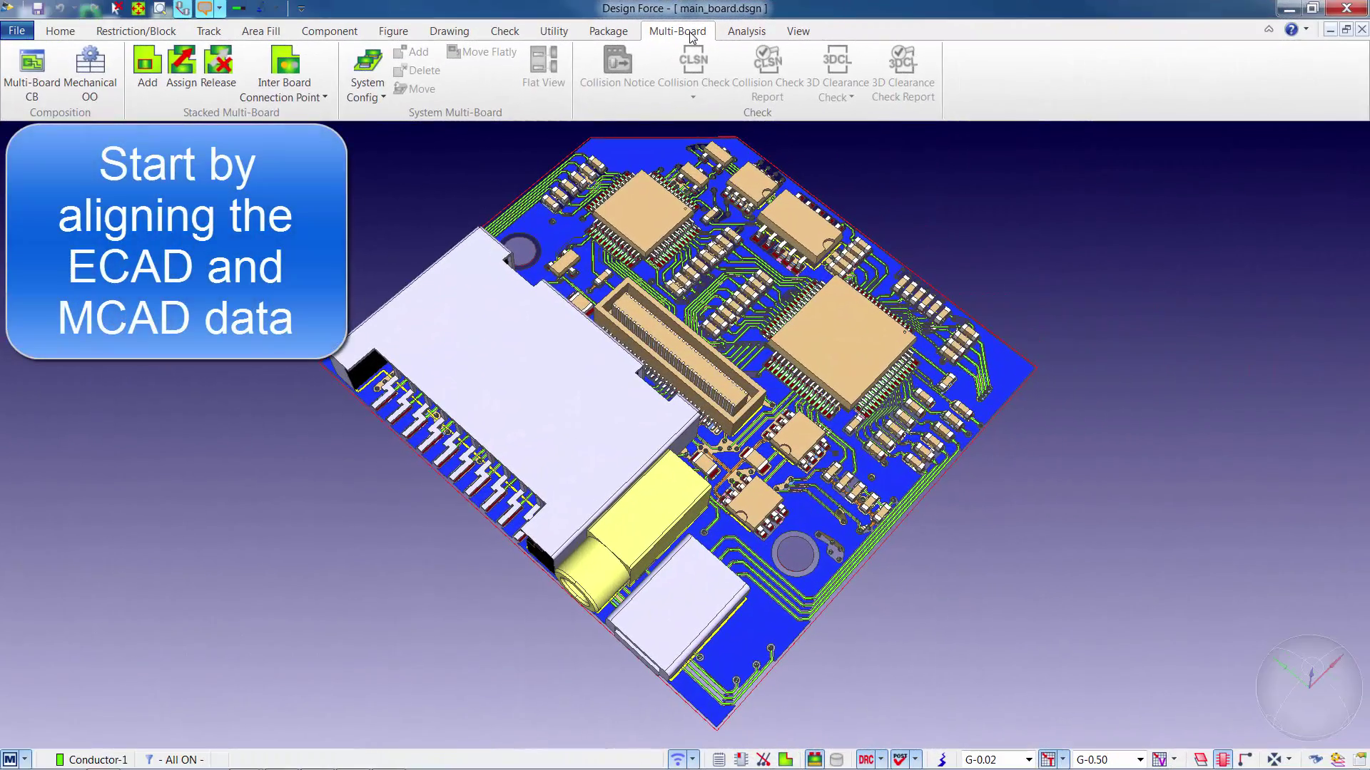
# In Mechanical Object Organizer, add main_board.dsgn as electrical design data.
pyautogui.click(97, 65)
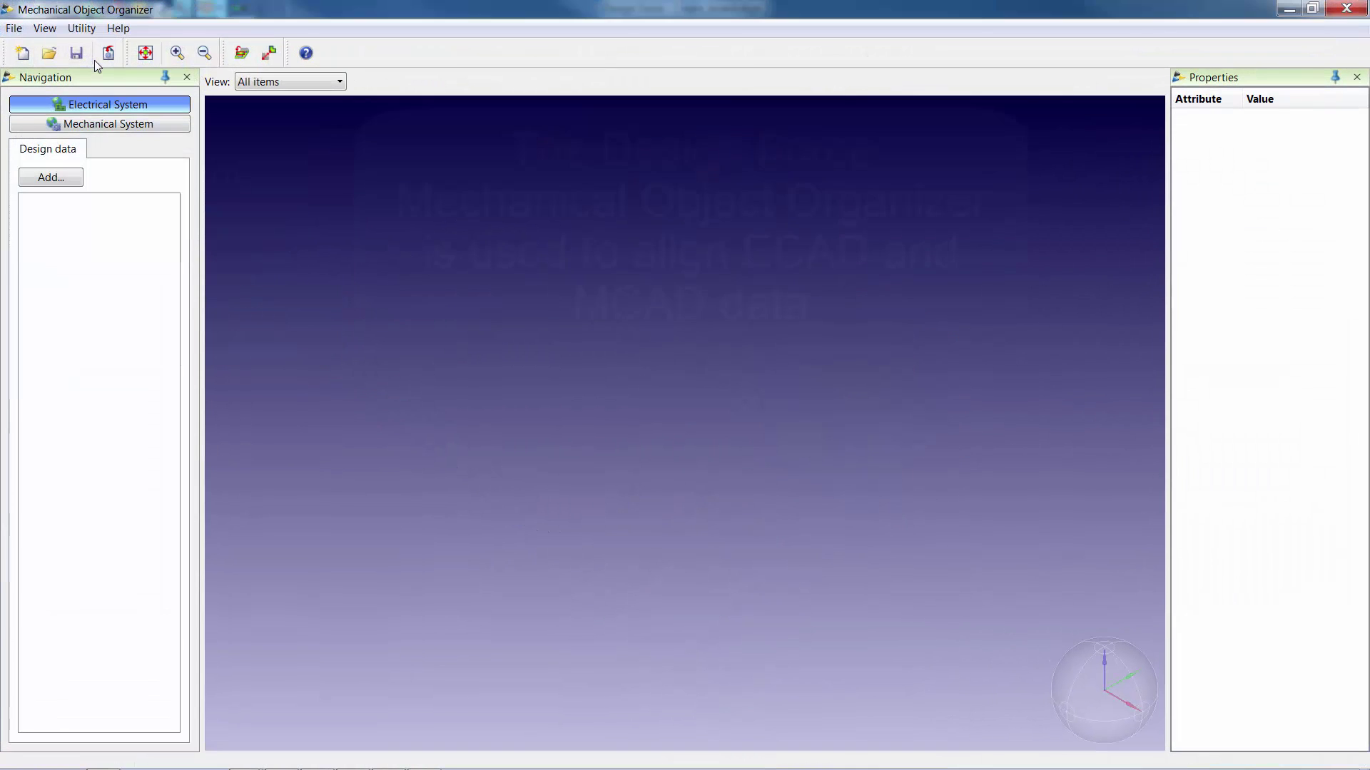
pyautogui.click(50, 176)
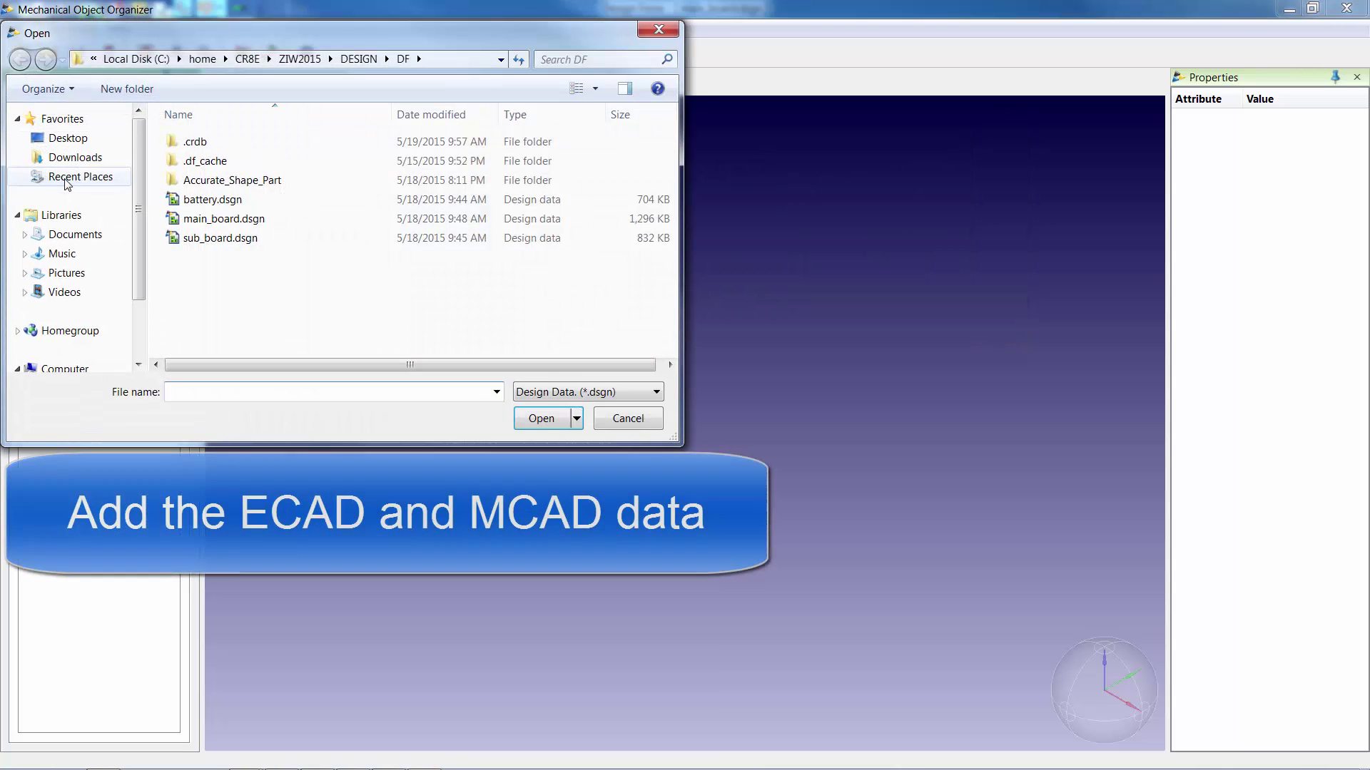
pyautogui.doubleClick(200, 220)
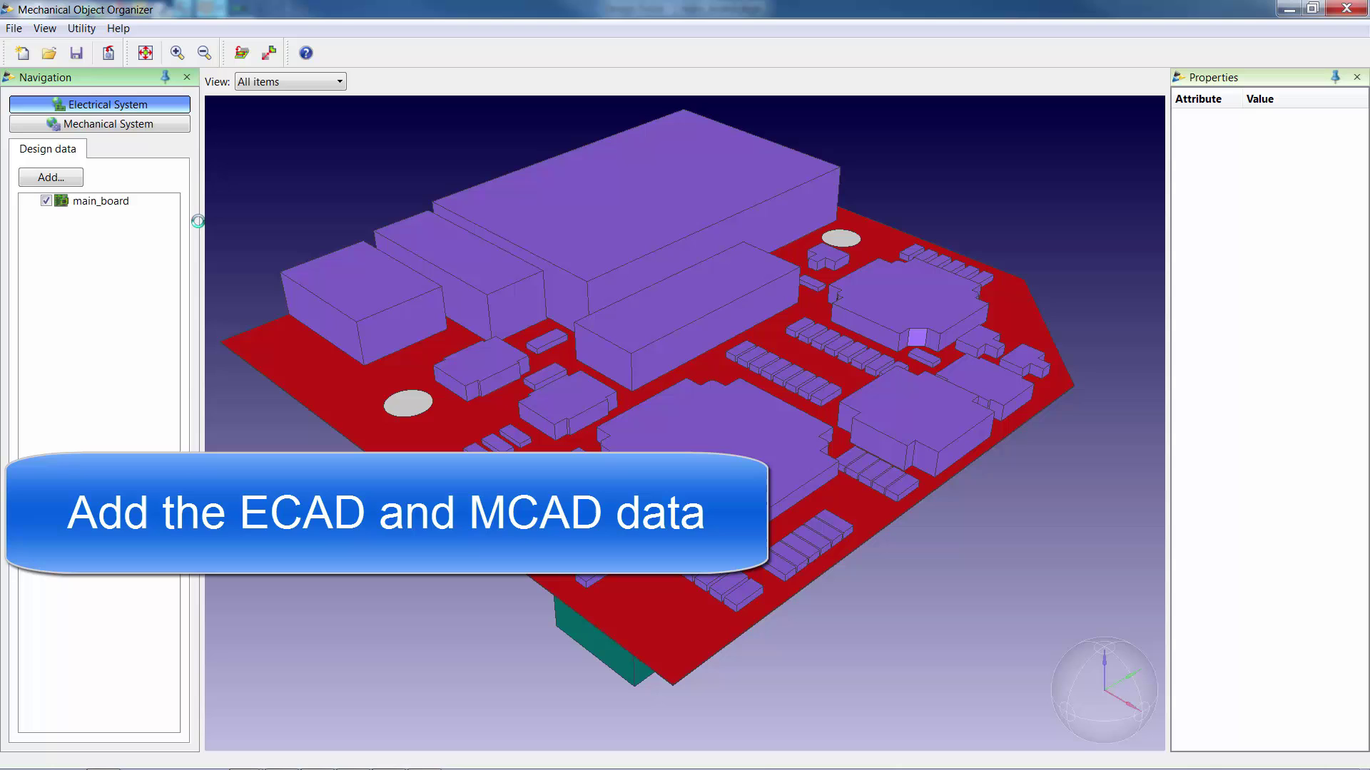
# Import Digital_Camera.CATProduct as mechanical data and expand Case_Assy and Mecha_Assy.
pyautogui.click(129, 126)
pyautogui.click(108, 55)
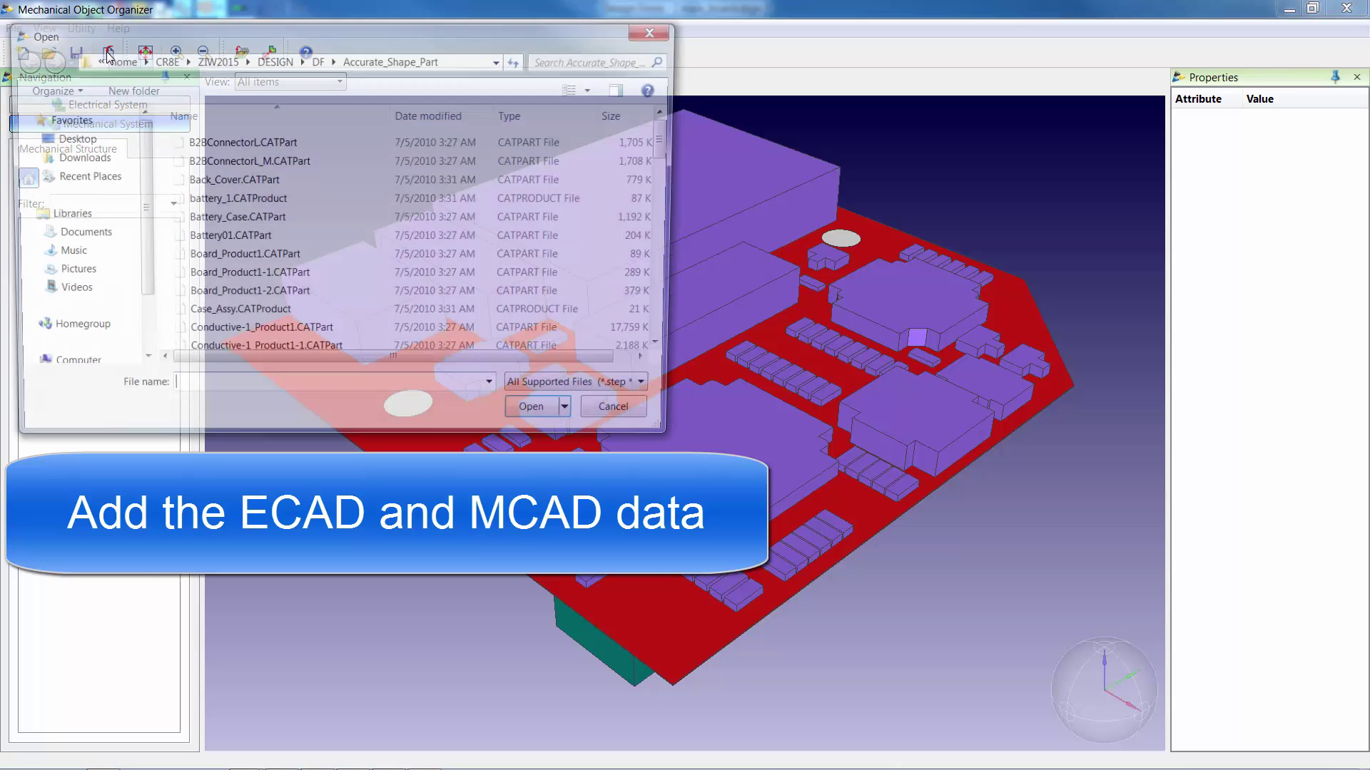
pyautogui.scroll(-4, 328, 233)
pyautogui.doubleClick(327, 233)
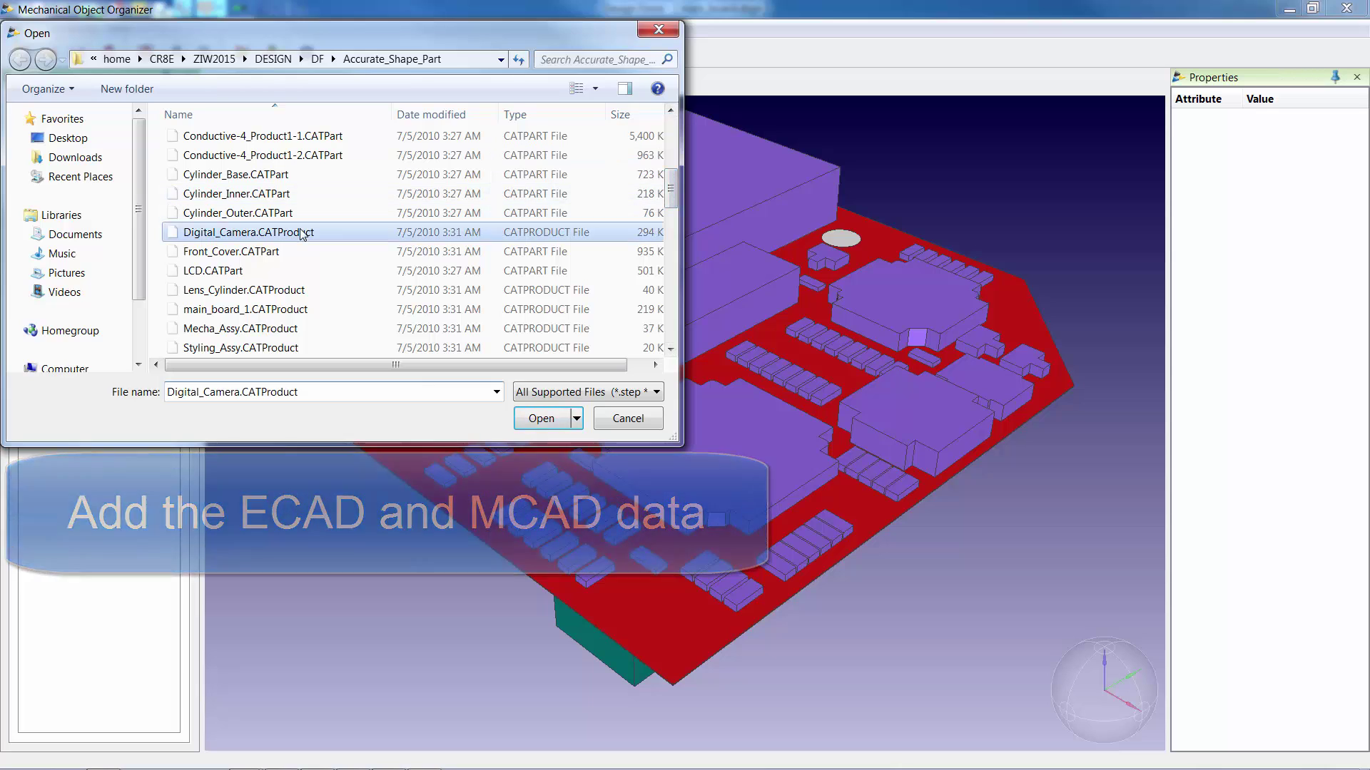
pyautogui.click(47, 241)
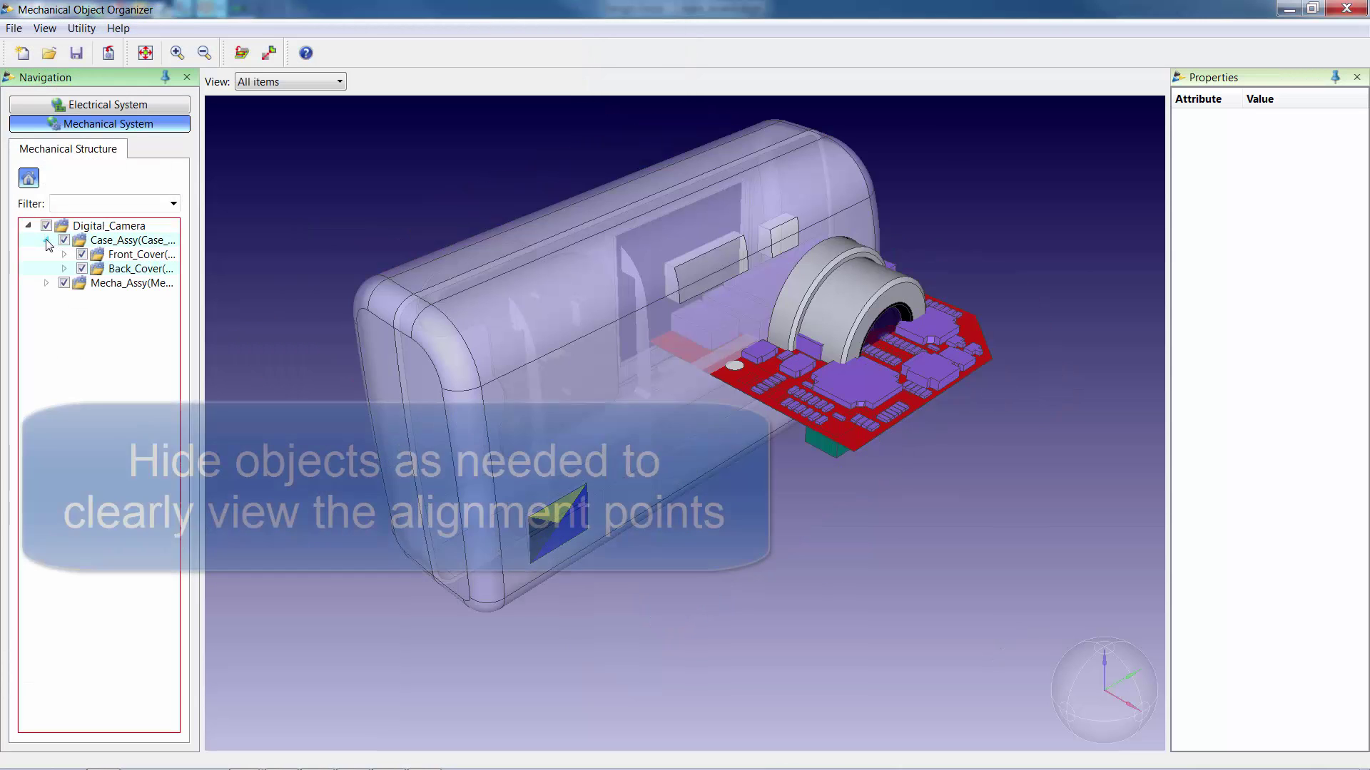
pyautogui.click(46, 283)
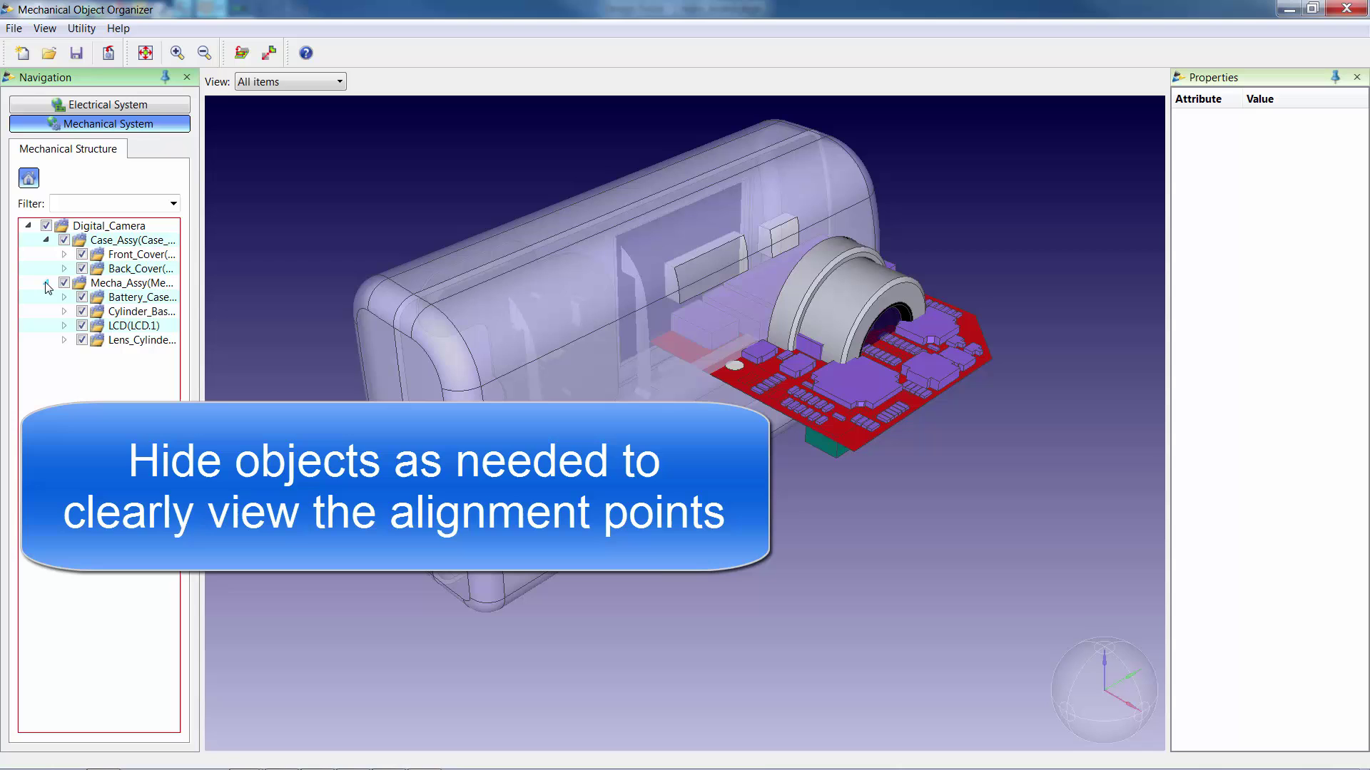
# Hide the camera case and set main_board's corner as the PCB reference point.
pyautogui.click(64, 240)
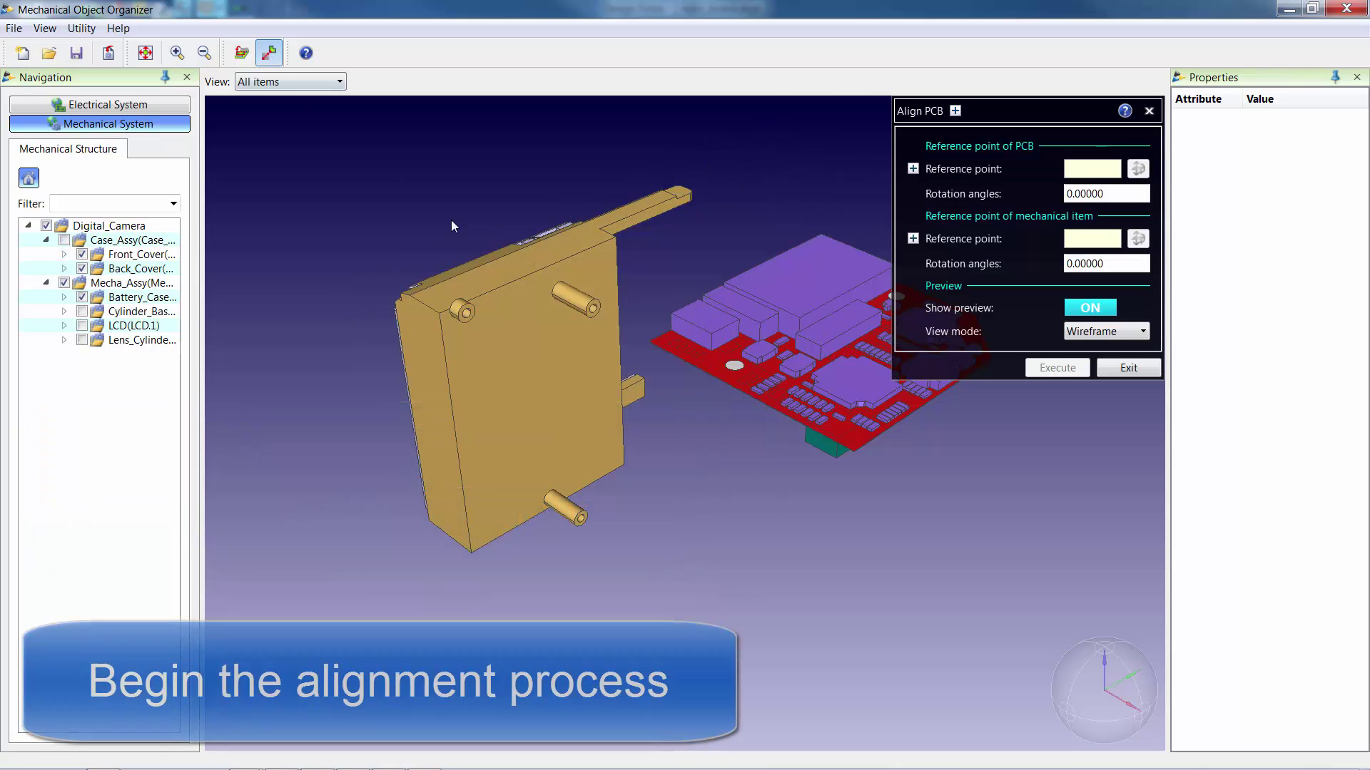
pyautogui.moveTo(1106, 726); pyautogui.dragTo(1076, 742)
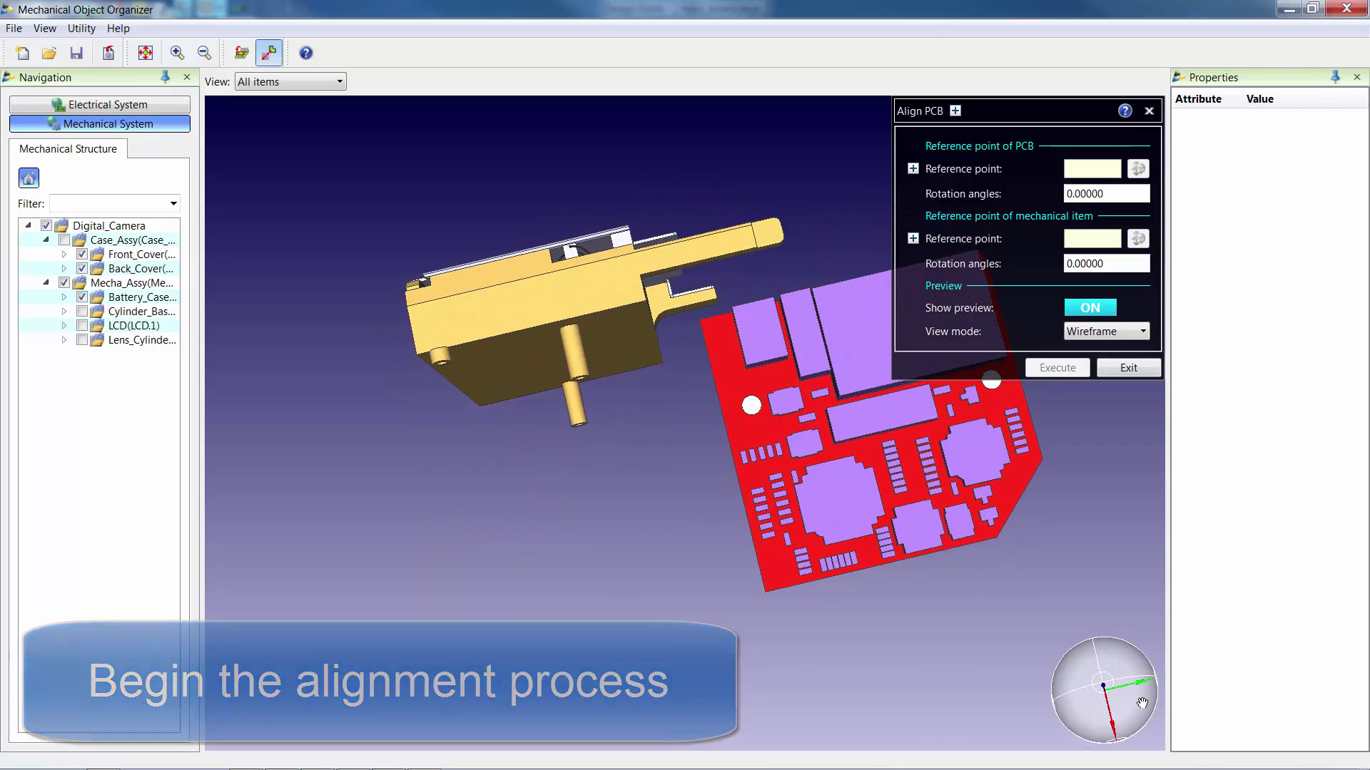
pyautogui.moveTo(1128, 704); pyautogui.dragTo(1059, 732)
pyautogui.click(762, 440)
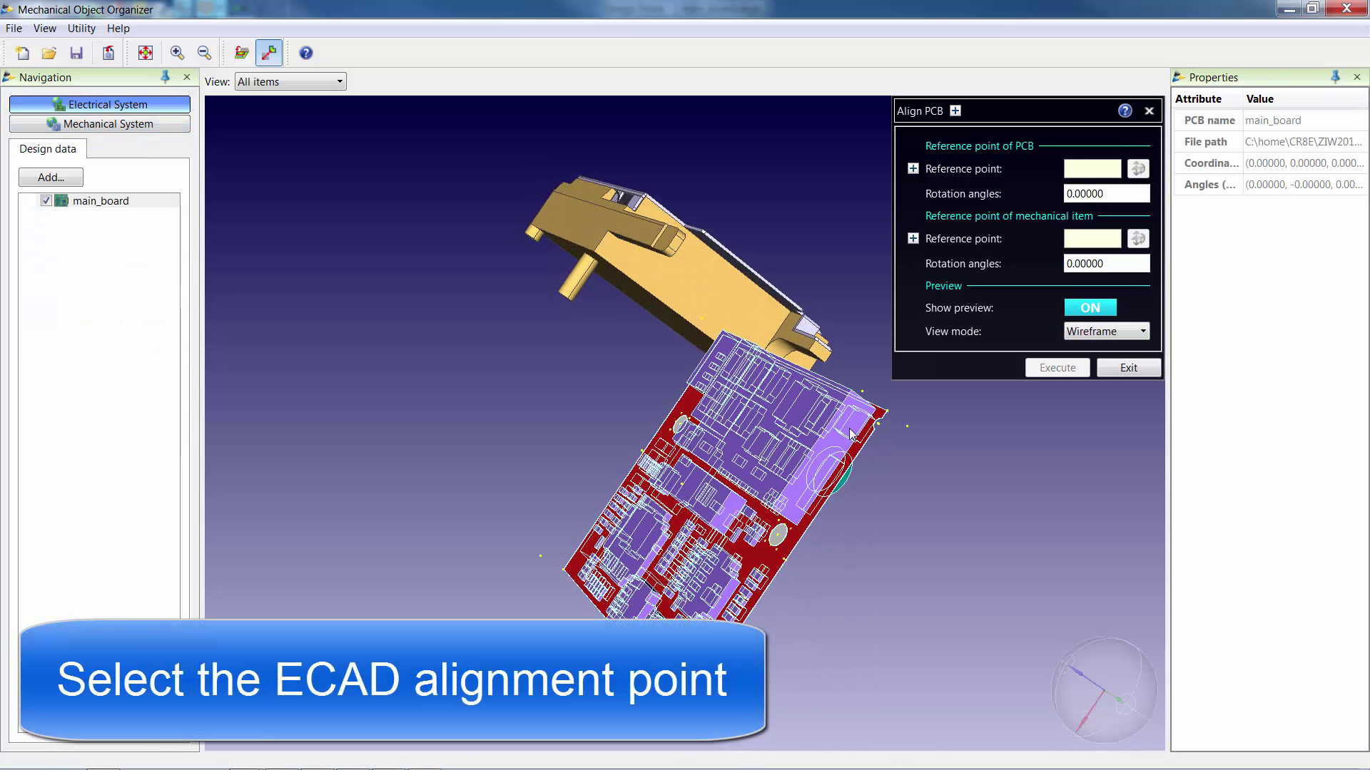
pyautogui.click(881, 426)
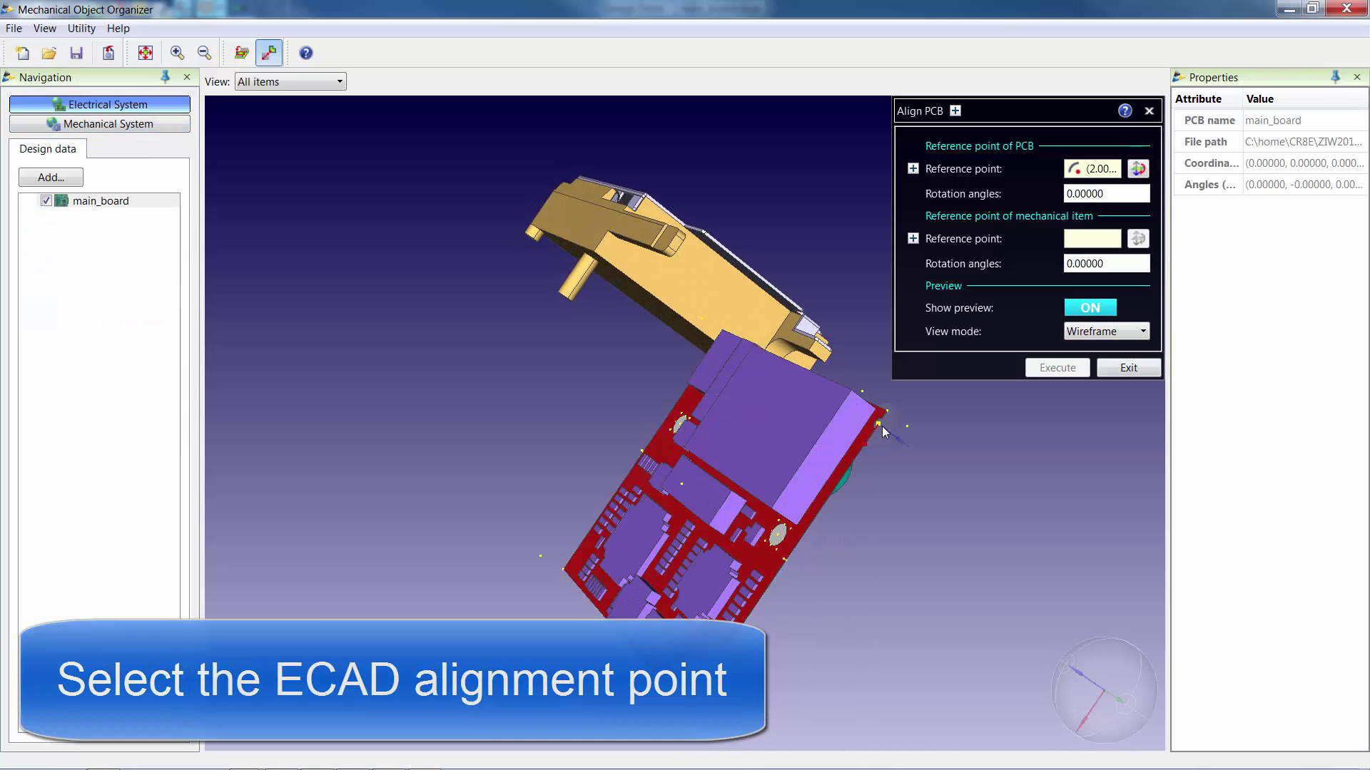
# Set the battery case's post top as the mechanical reference point.
pyautogui.moveTo(1113, 702); pyautogui.dragTo(1074, 712)
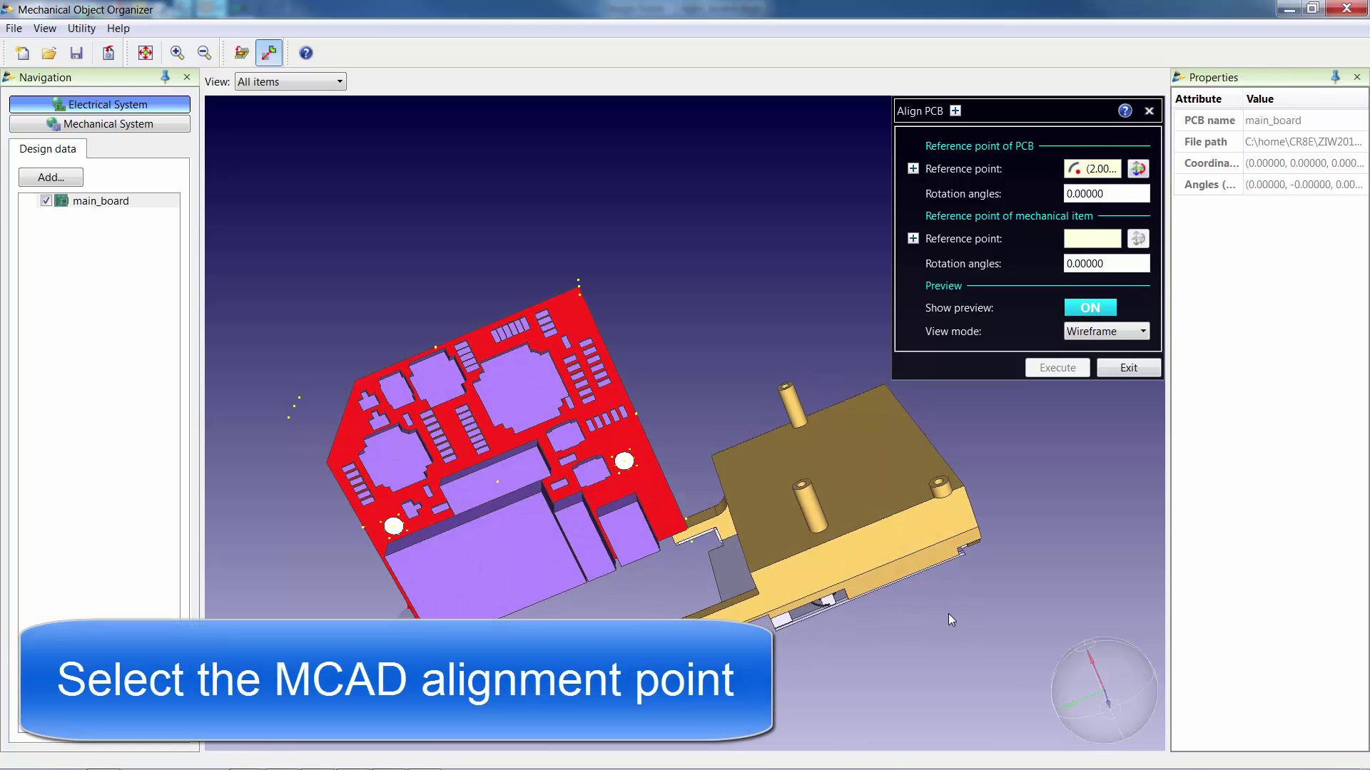
pyautogui.click(823, 464)
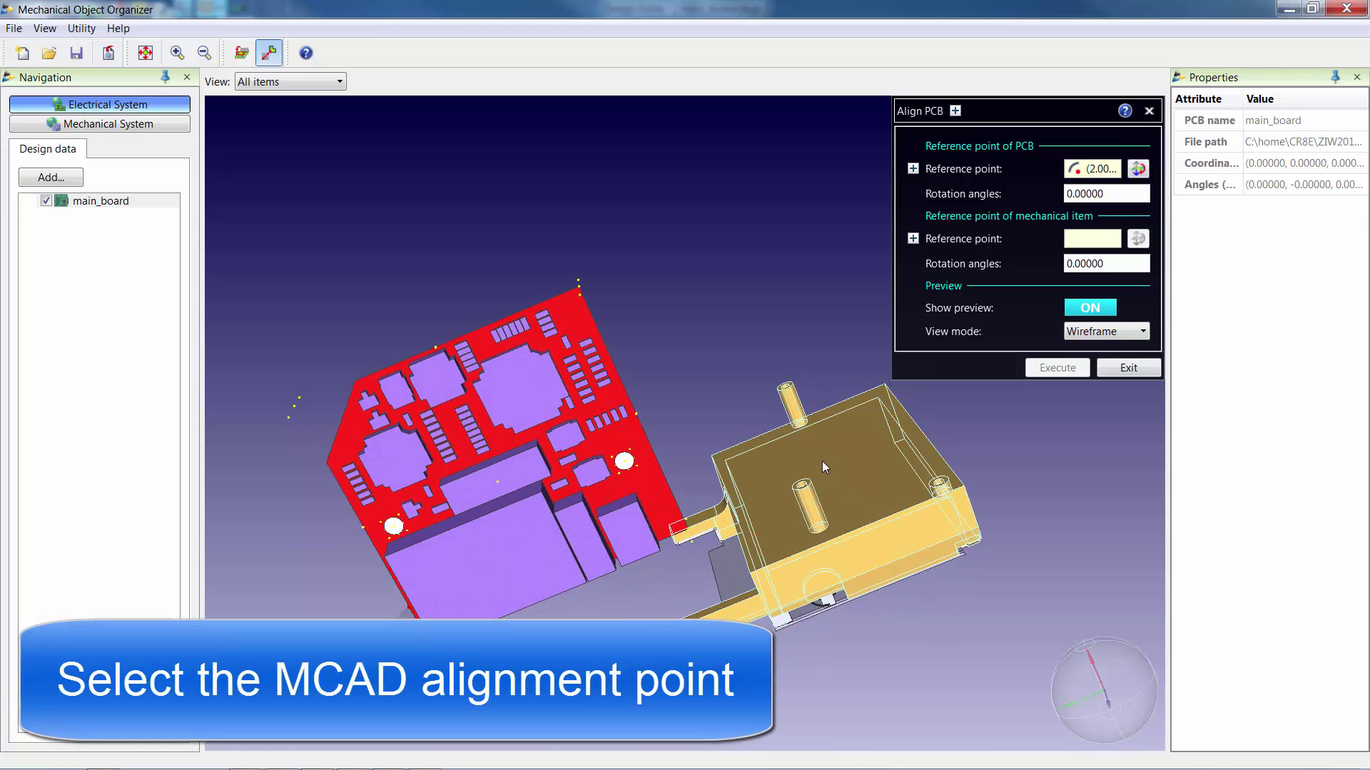
pyautogui.click(937, 486)
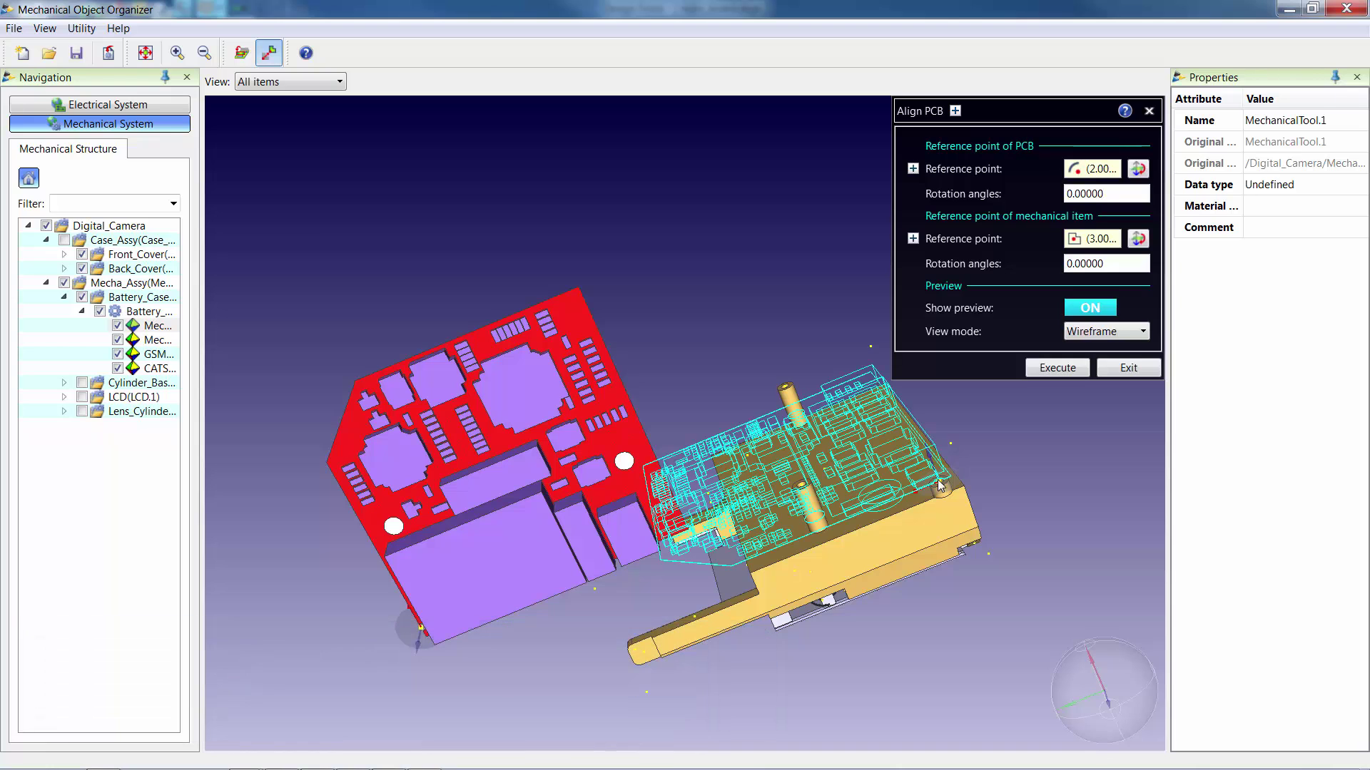
# Align main_board onto the battery case and rotate the model to verify it.
pyautogui.click(1057, 368)
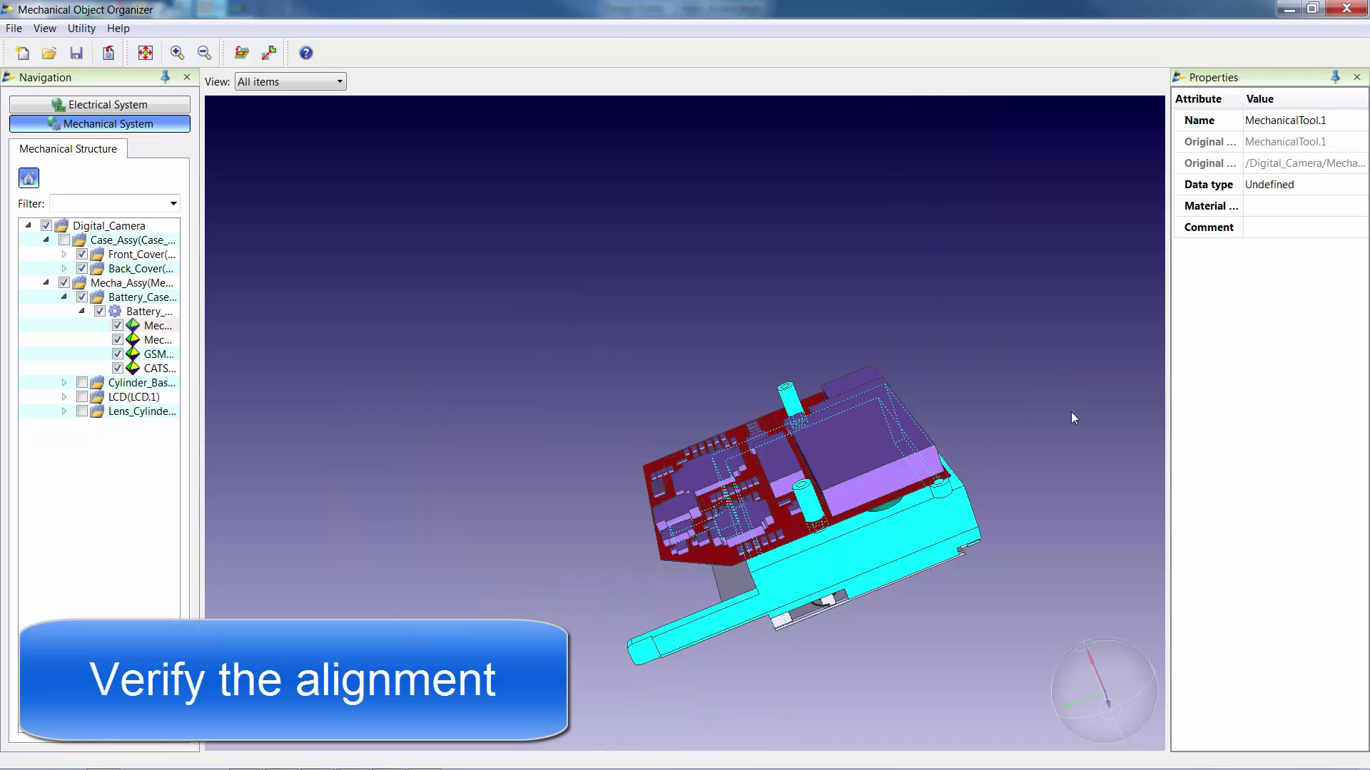
pyautogui.click(1072, 422)
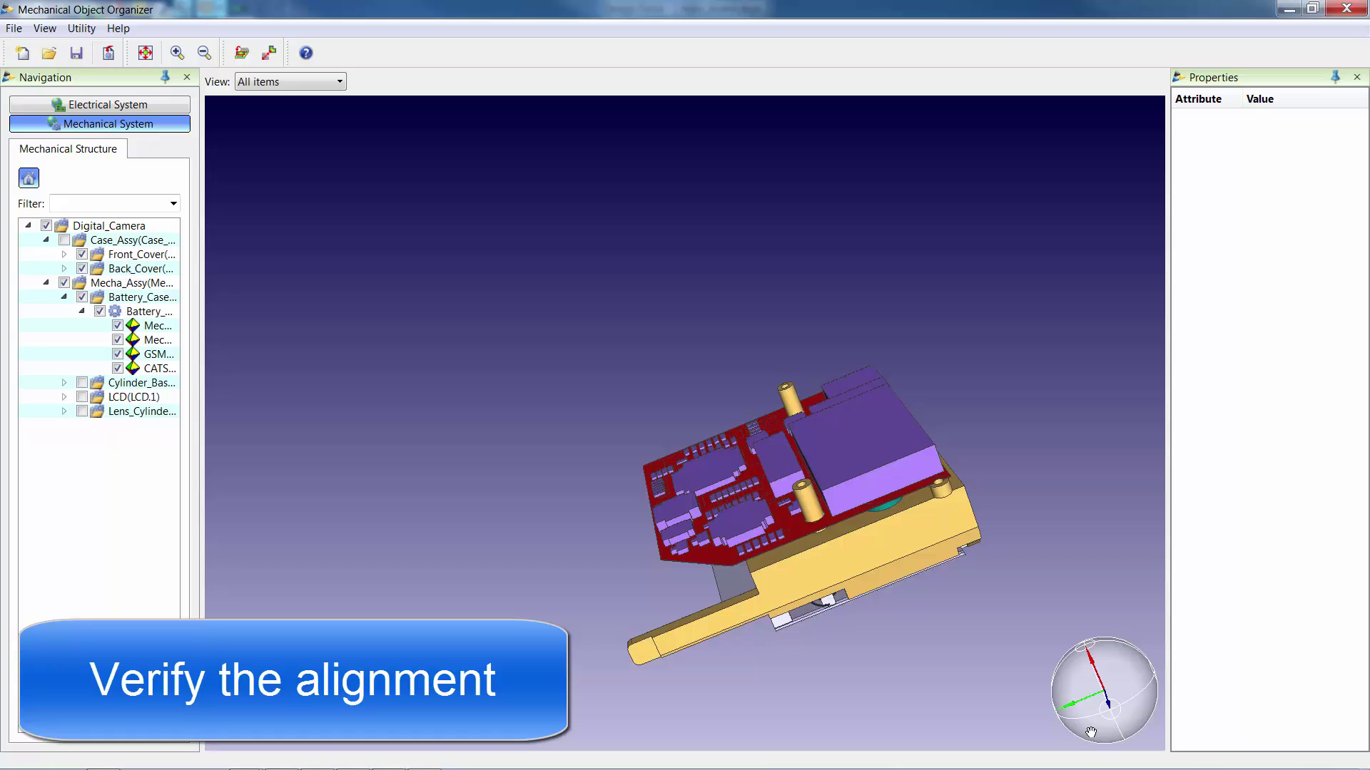
pyautogui.moveTo(1091, 733); pyautogui.dragTo(1112, 731)
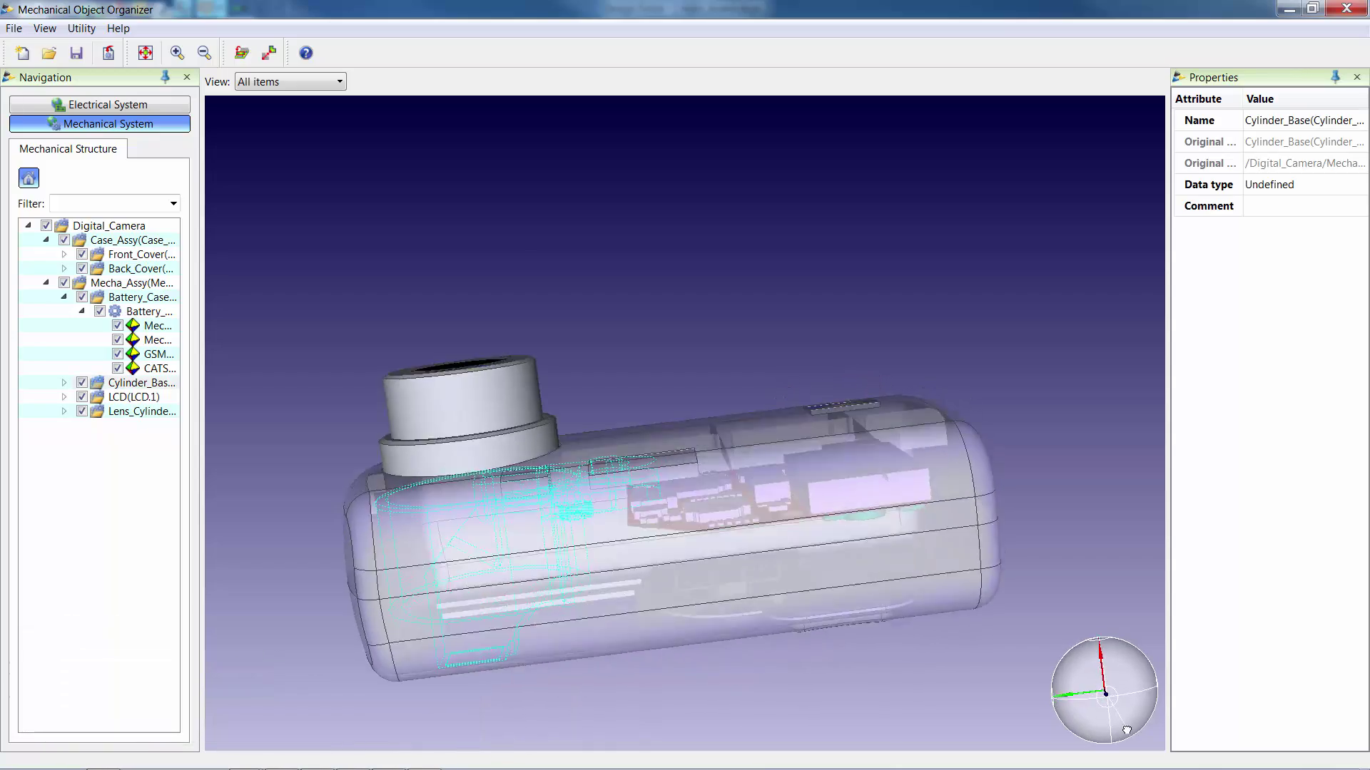
pyautogui.moveTo(1127, 730); pyautogui.dragTo(1085, 667)
# Save the configuration as Digital_Camera.dsys.
pyautogui.click(14, 28)
pyautogui.click(50, 104)
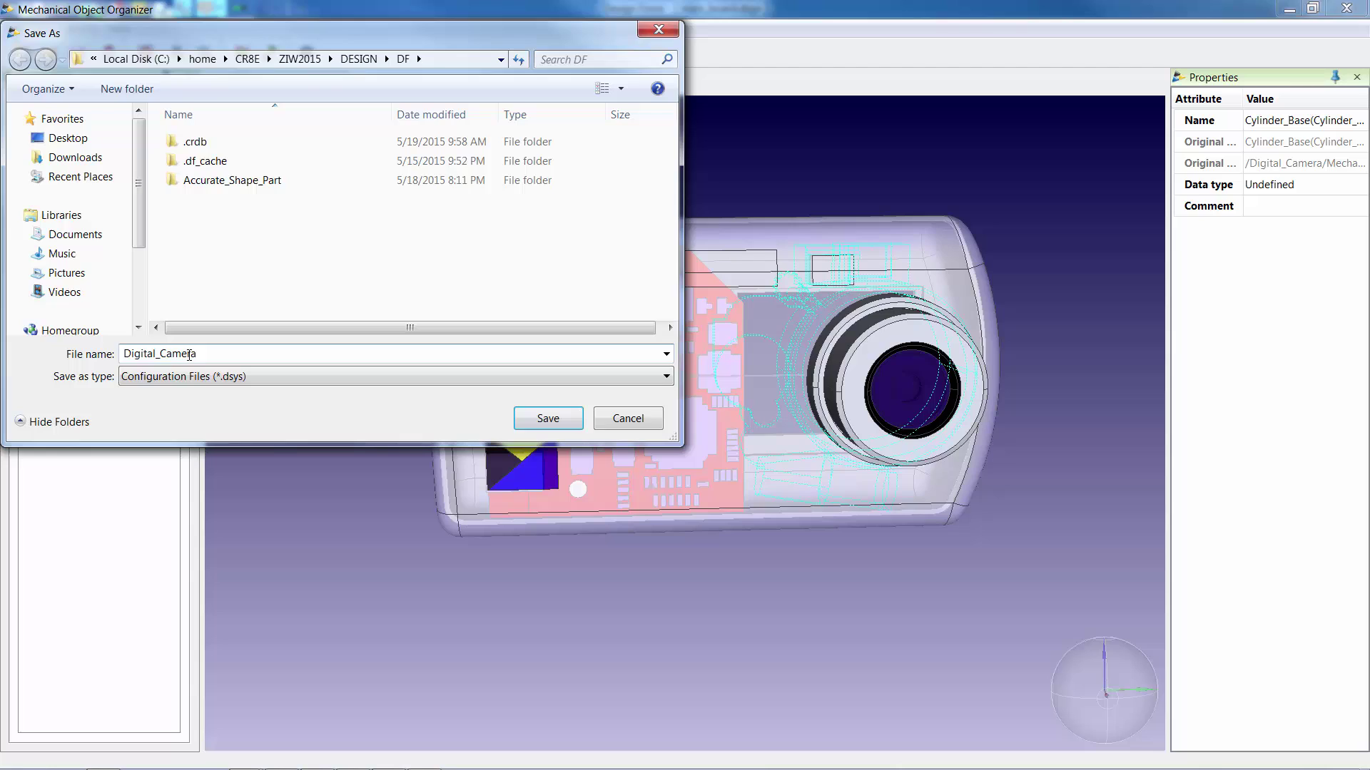
pyautogui.press('Return')
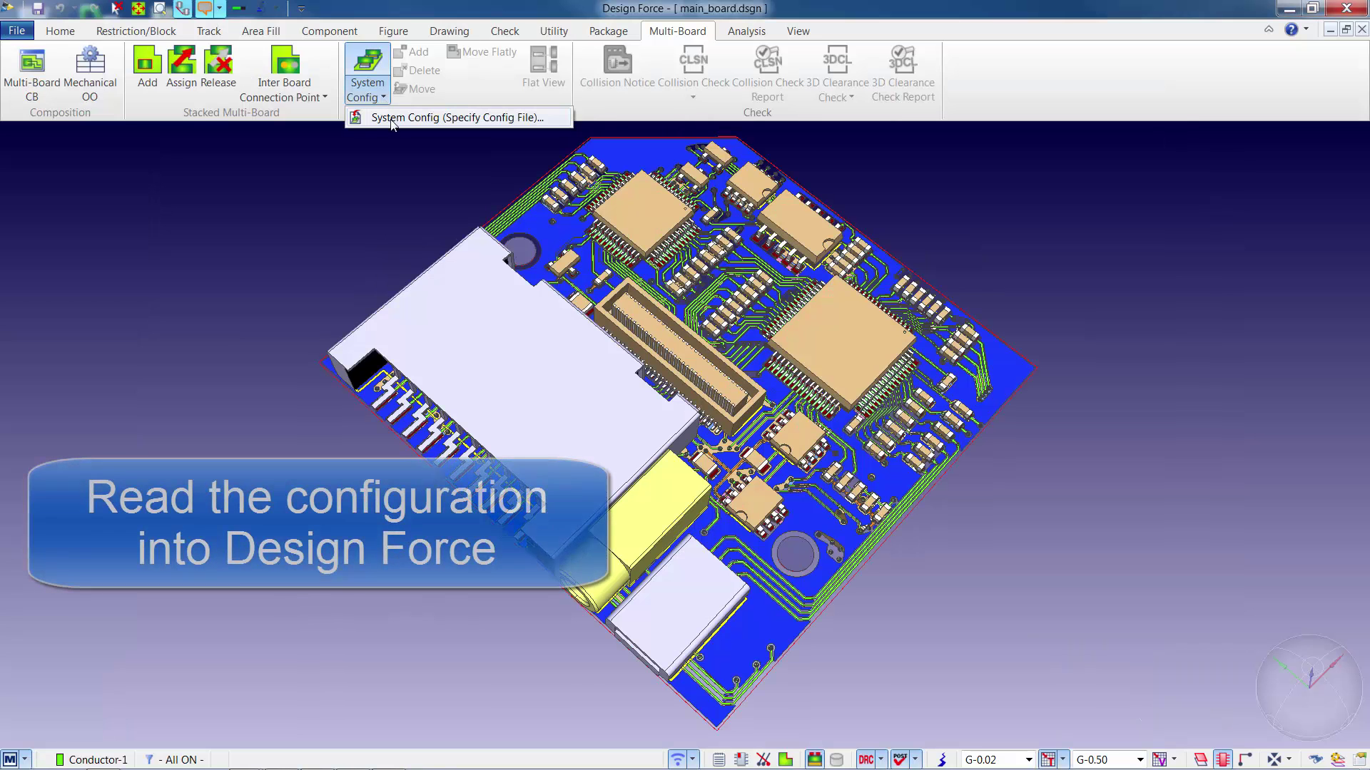
# Load Digital_Camera.dsys and expand Mechanical, Digital_Camera, Case_Assy and Mecha_Assy in the tree.
pyautogui.click(391, 117)
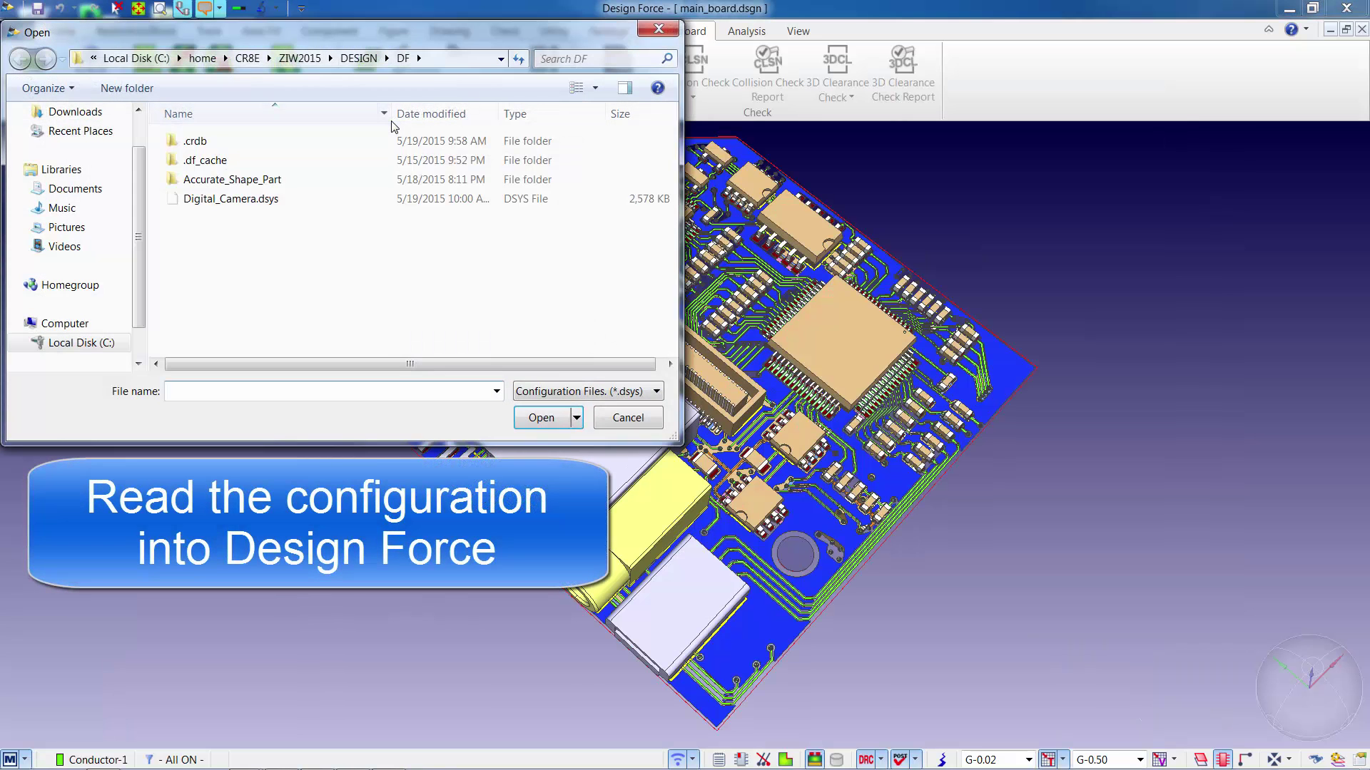
pyautogui.doubleClick(251, 198)
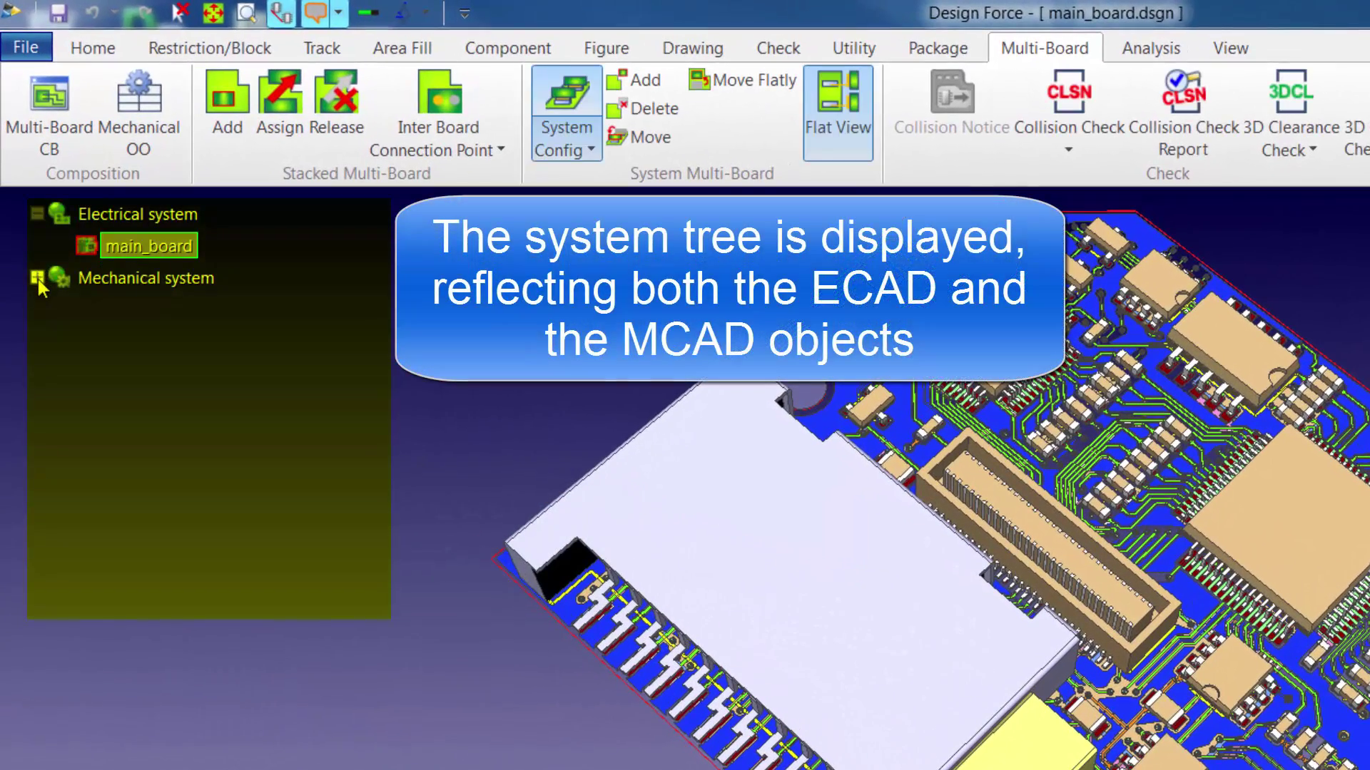
pyautogui.click(37, 278)
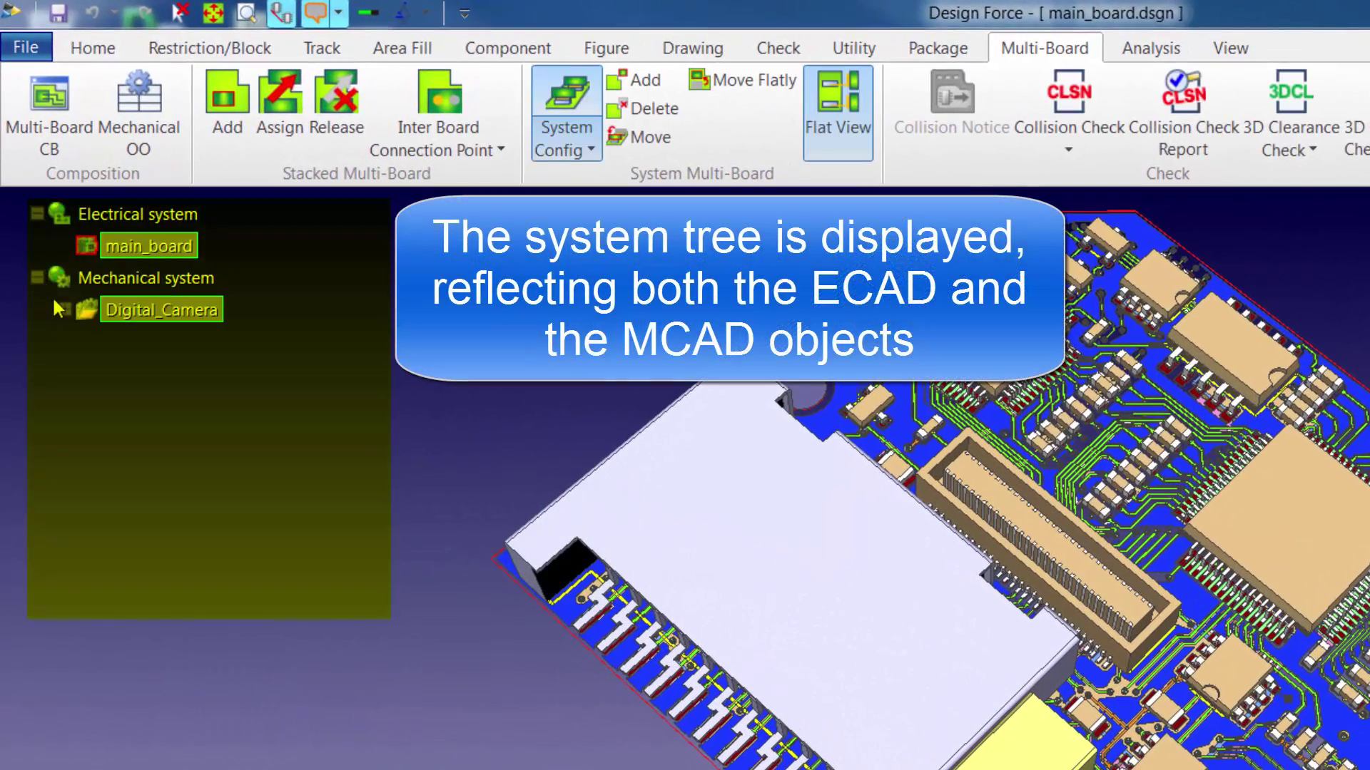
pyautogui.click(64, 309)
pyautogui.click(91, 342)
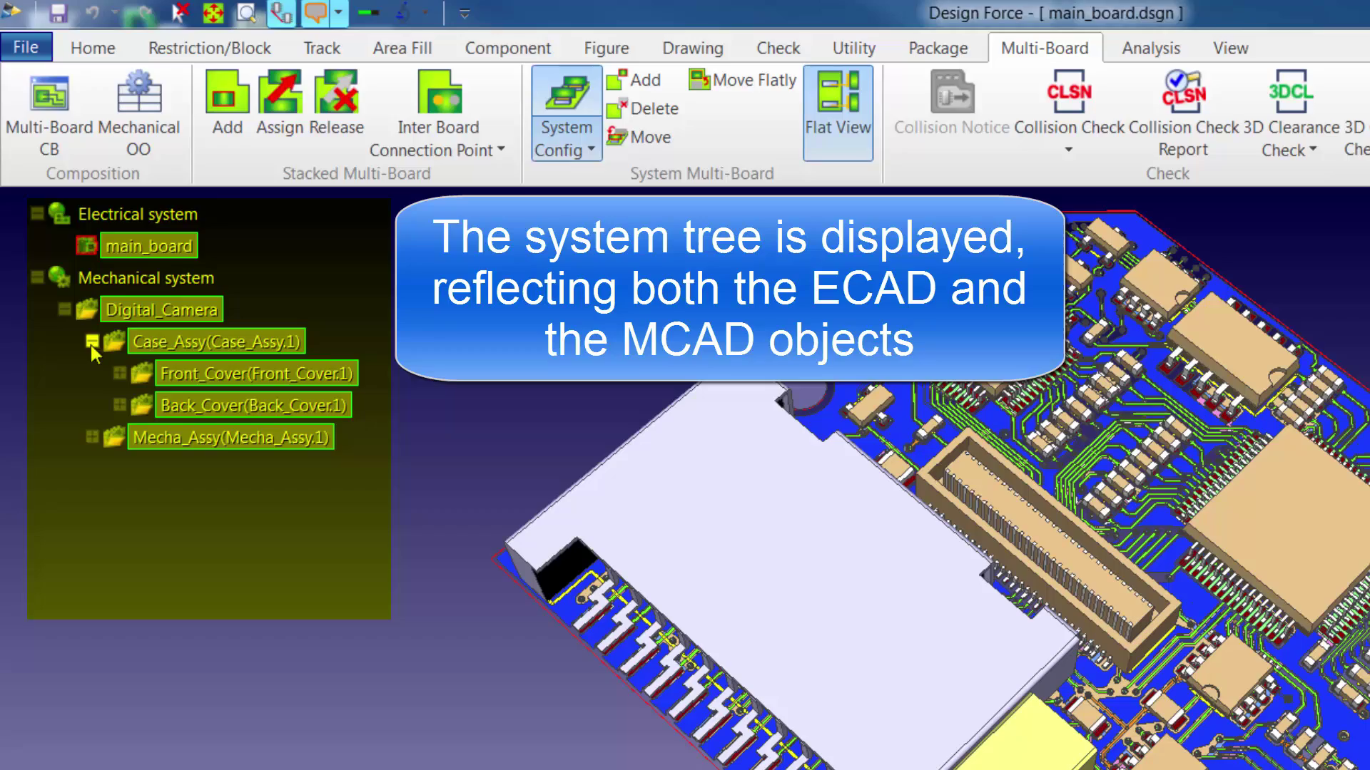
pyautogui.click(92, 437)
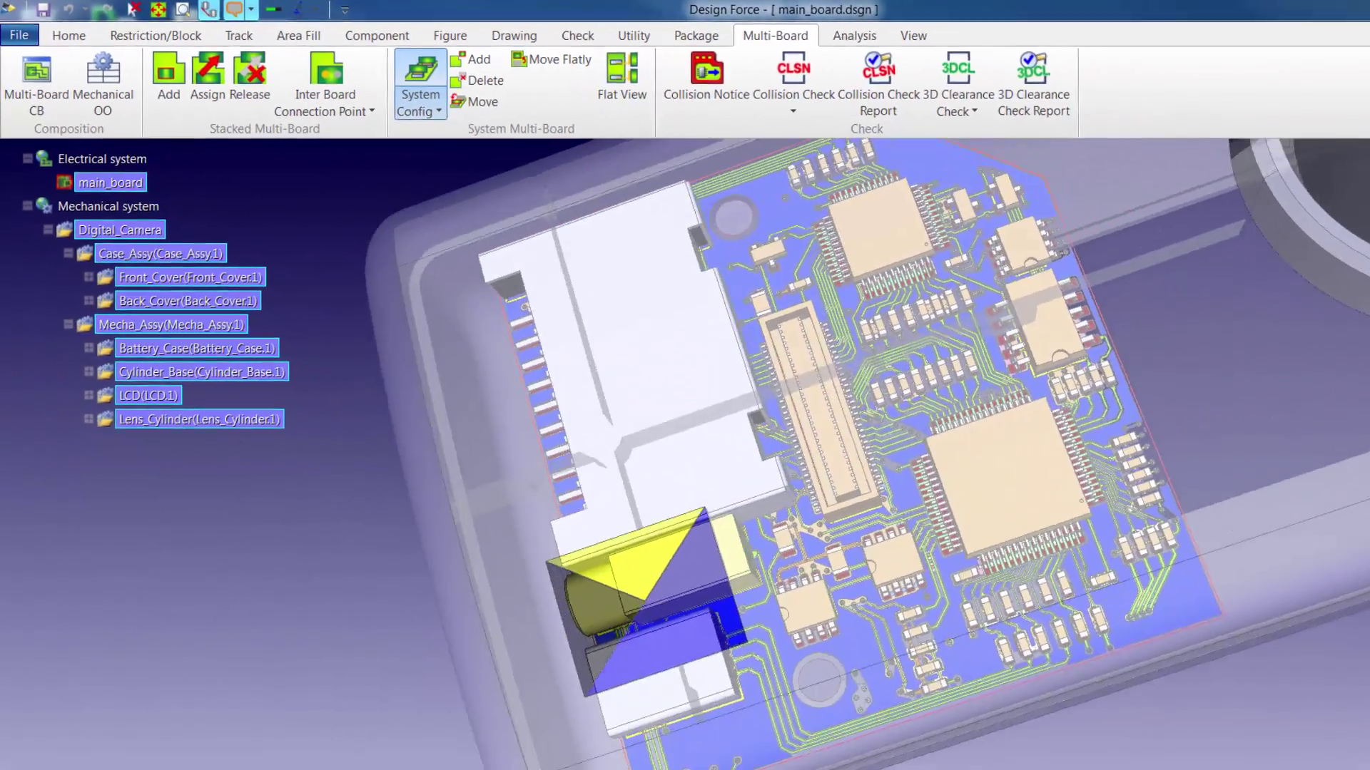
pyautogui.moveTo(1293, 693); pyautogui.dragTo(1281, 705)
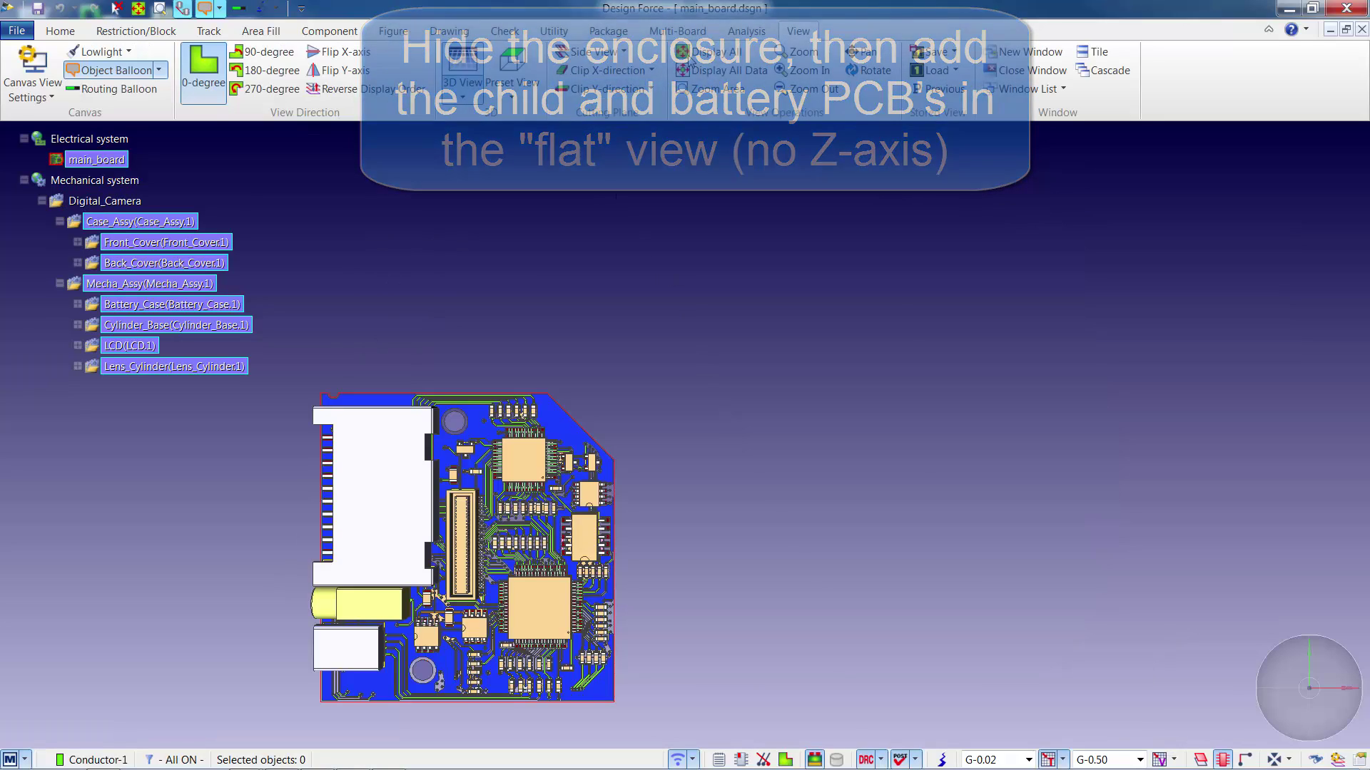
# Add sub_board.dsgn and battery.dsgn to the system, placing each beside the main board.
pyautogui.click(419, 52)
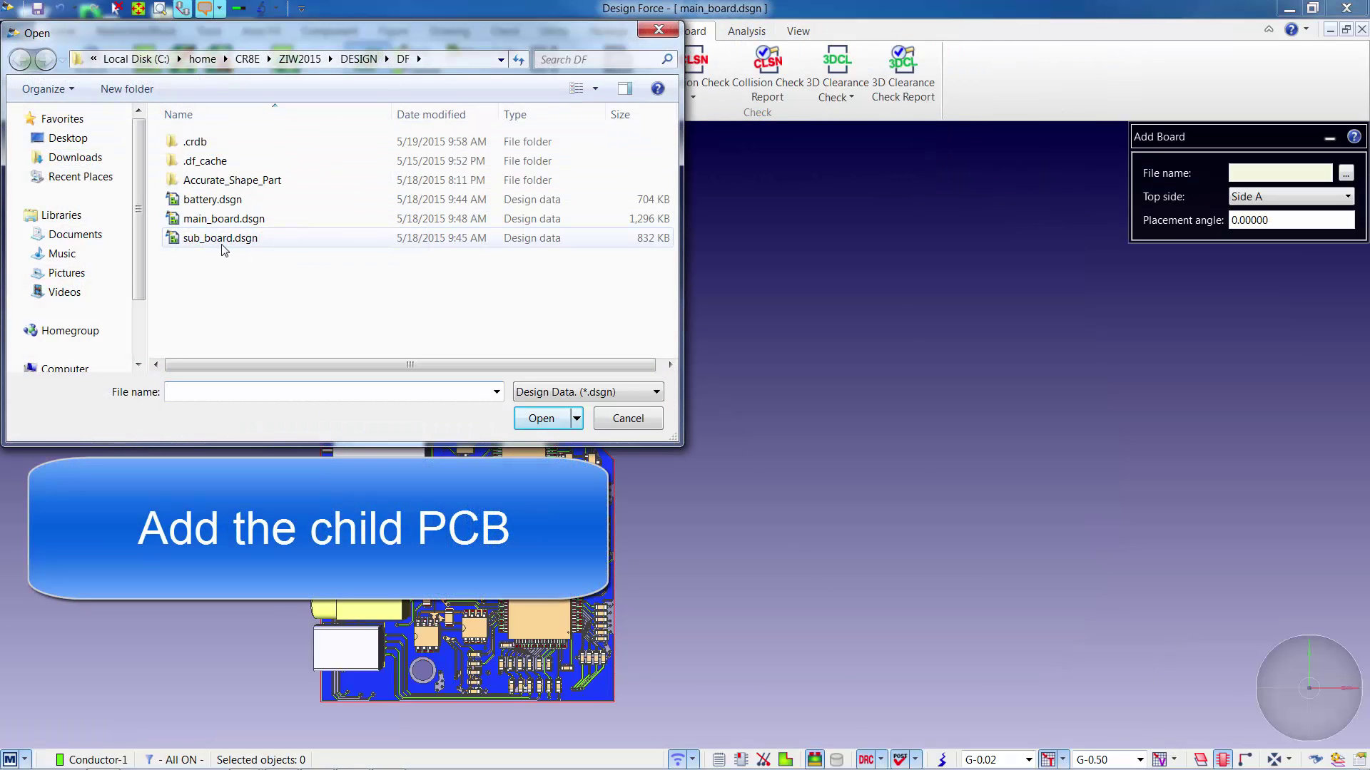
pyautogui.doubleClick(222, 240)
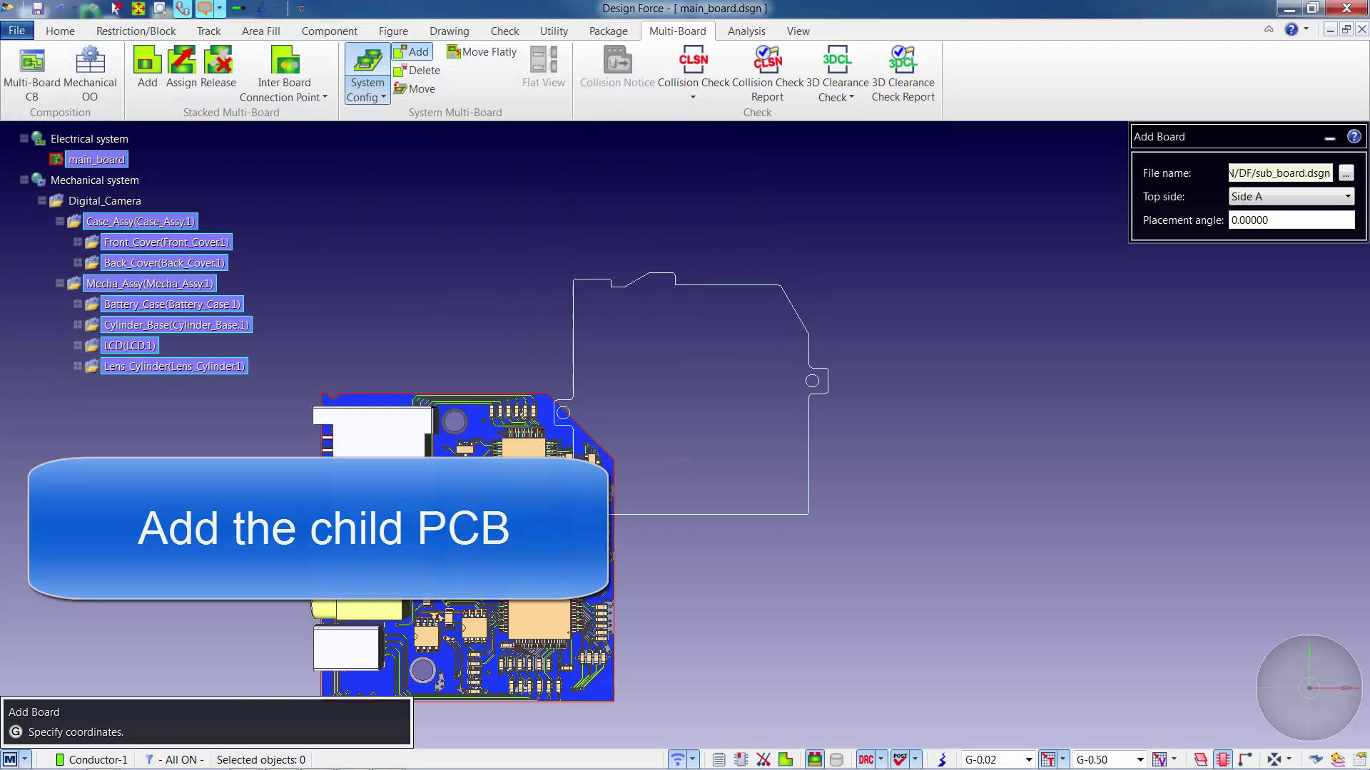
pyautogui.click(690, 692)
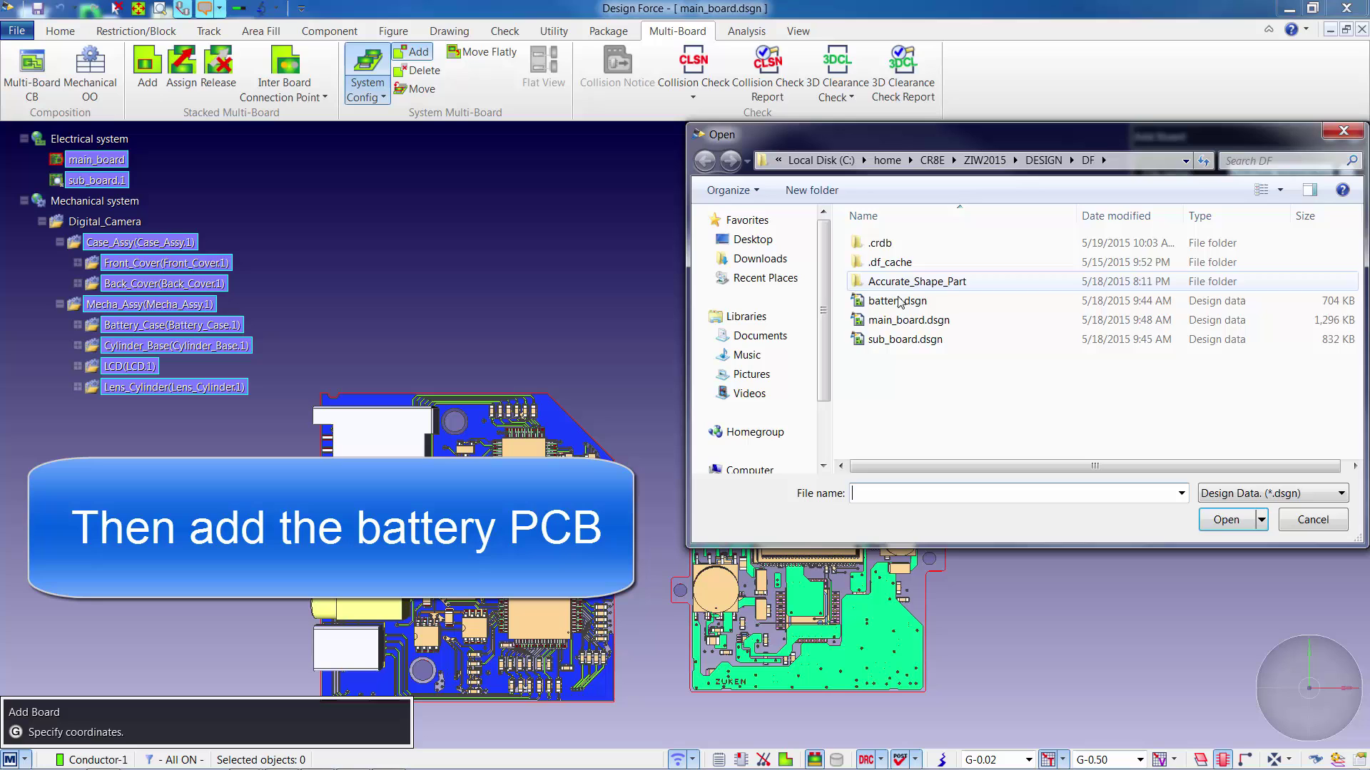
pyautogui.doubleClick(898, 301)
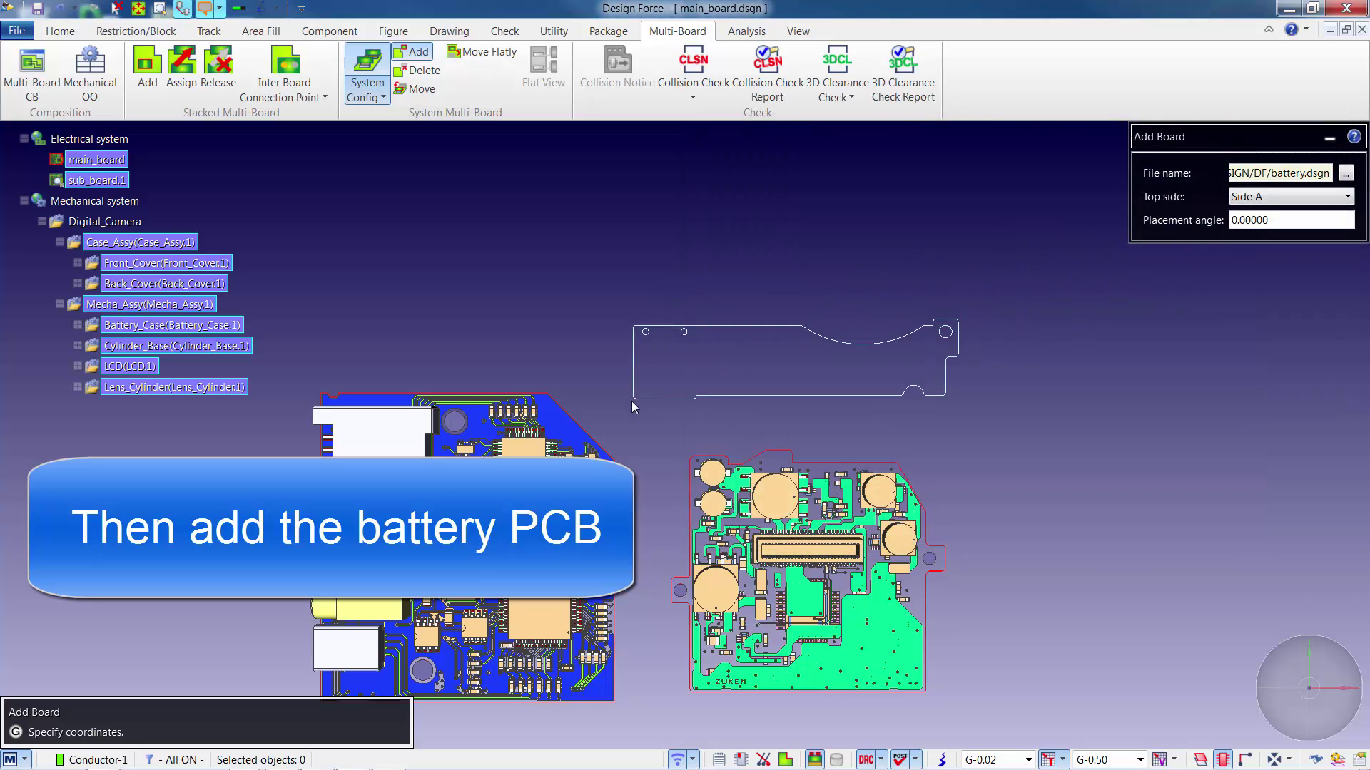
pyautogui.click(608, 419)
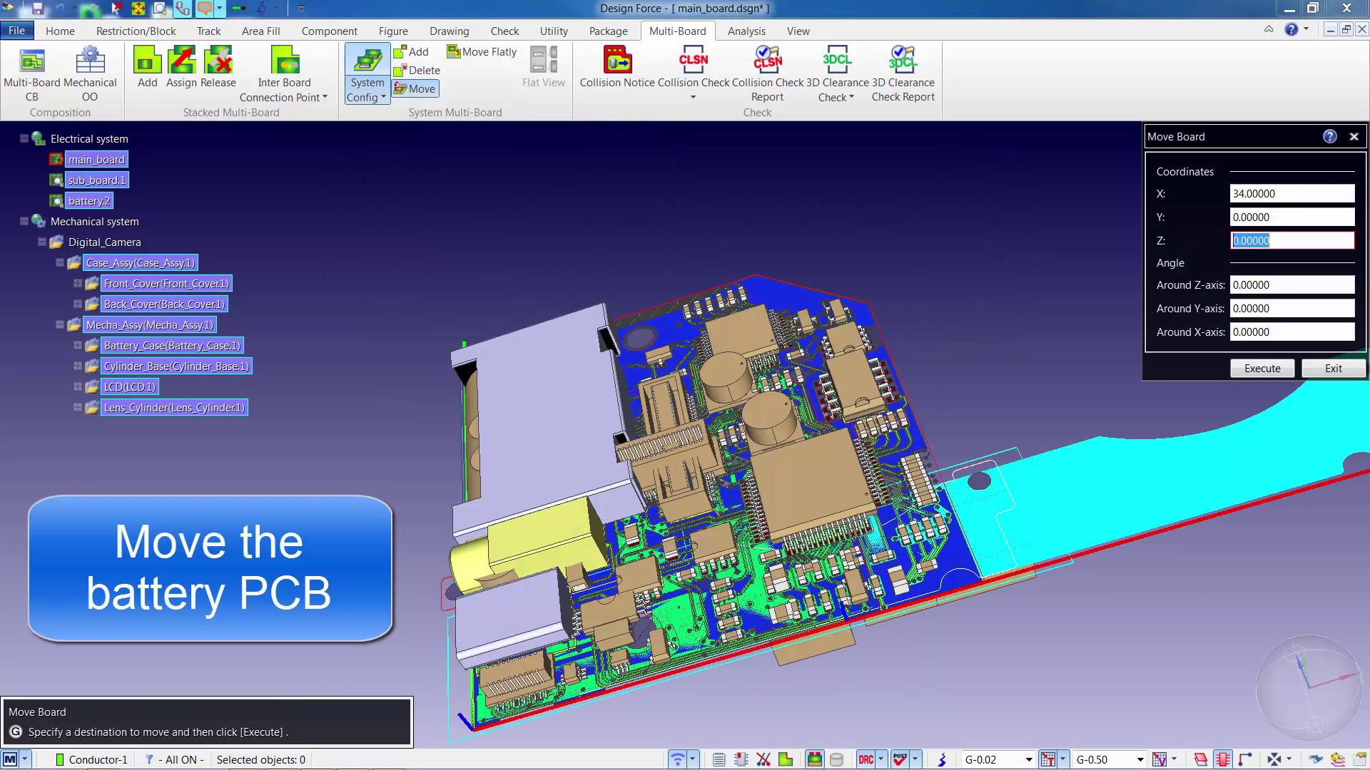
# Move the battery PCB to Z -5.
pyautogui.write('-5')
pyautogui.press('Tab')
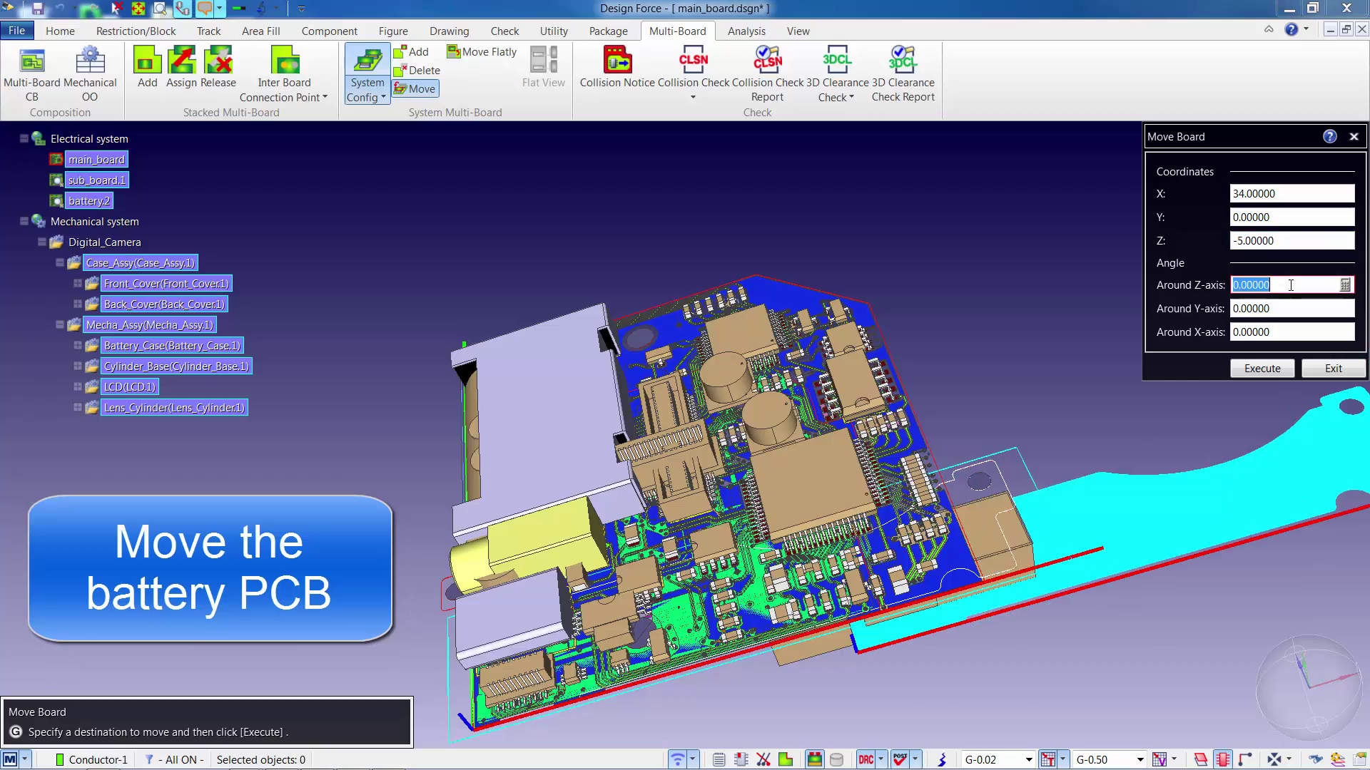
pyautogui.click(1262, 369)
pyautogui.moveTo(1309, 678); pyautogui.dragTo(1288, 632, button='middle')
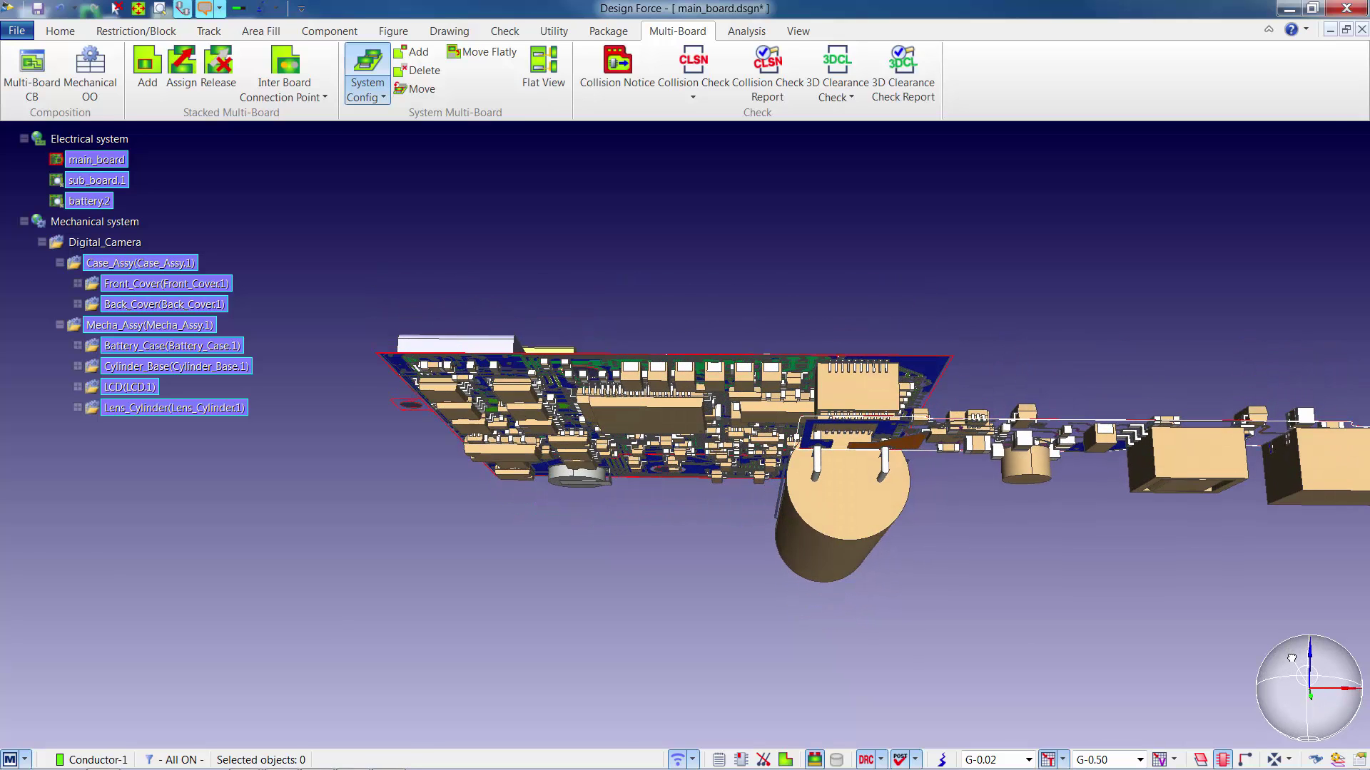
# Move the child PCB to Y 6.5, Z 5.928, rotated 90° about Z and 180° about X.
pyautogui.click(422, 88)
pyautogui.click(1292, 217)
pyautogui.write('6.5')
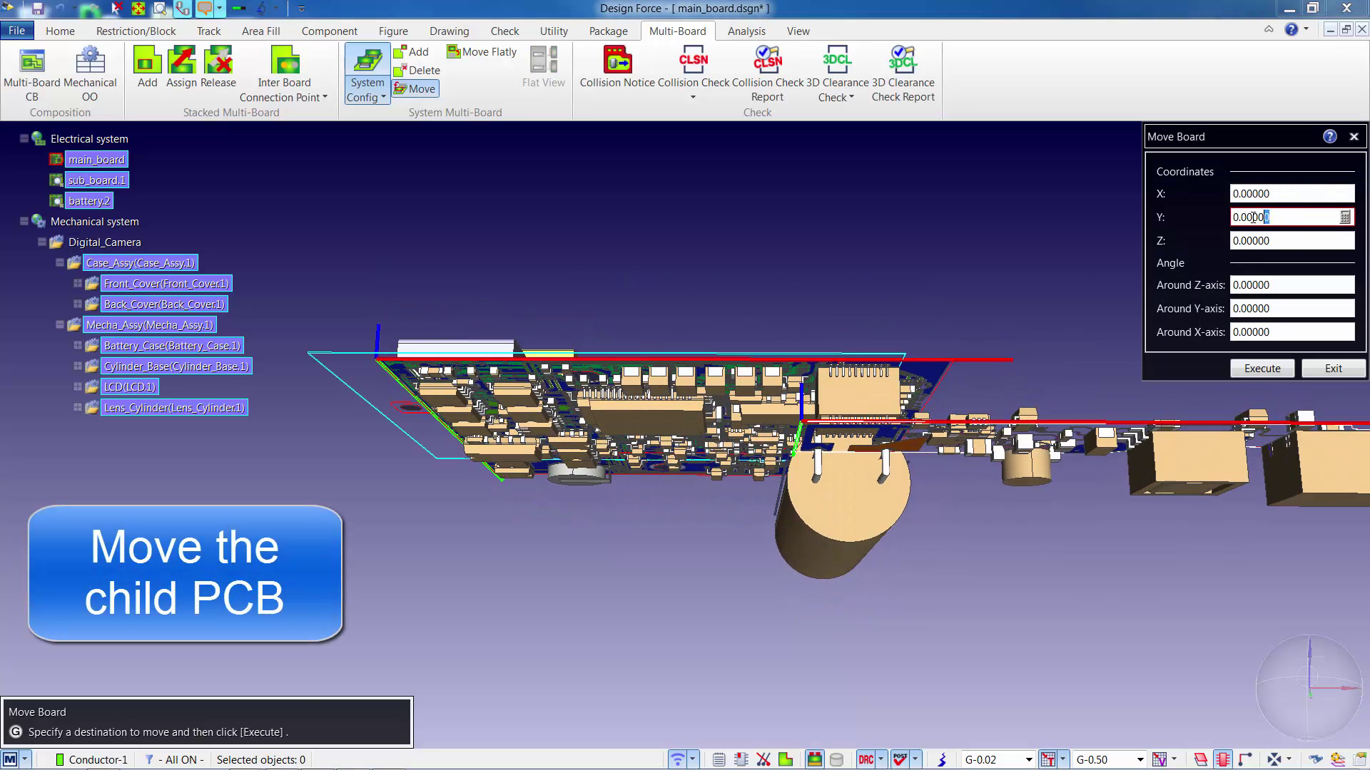
pyautogui.press('Tab')
pyautogui.write('5.928')
pyautogui.press('Tab')
pyautogui.write('90')
pyautogui.press('Tab')
pyautogui.press('Tab')
pyautogui.write('1')
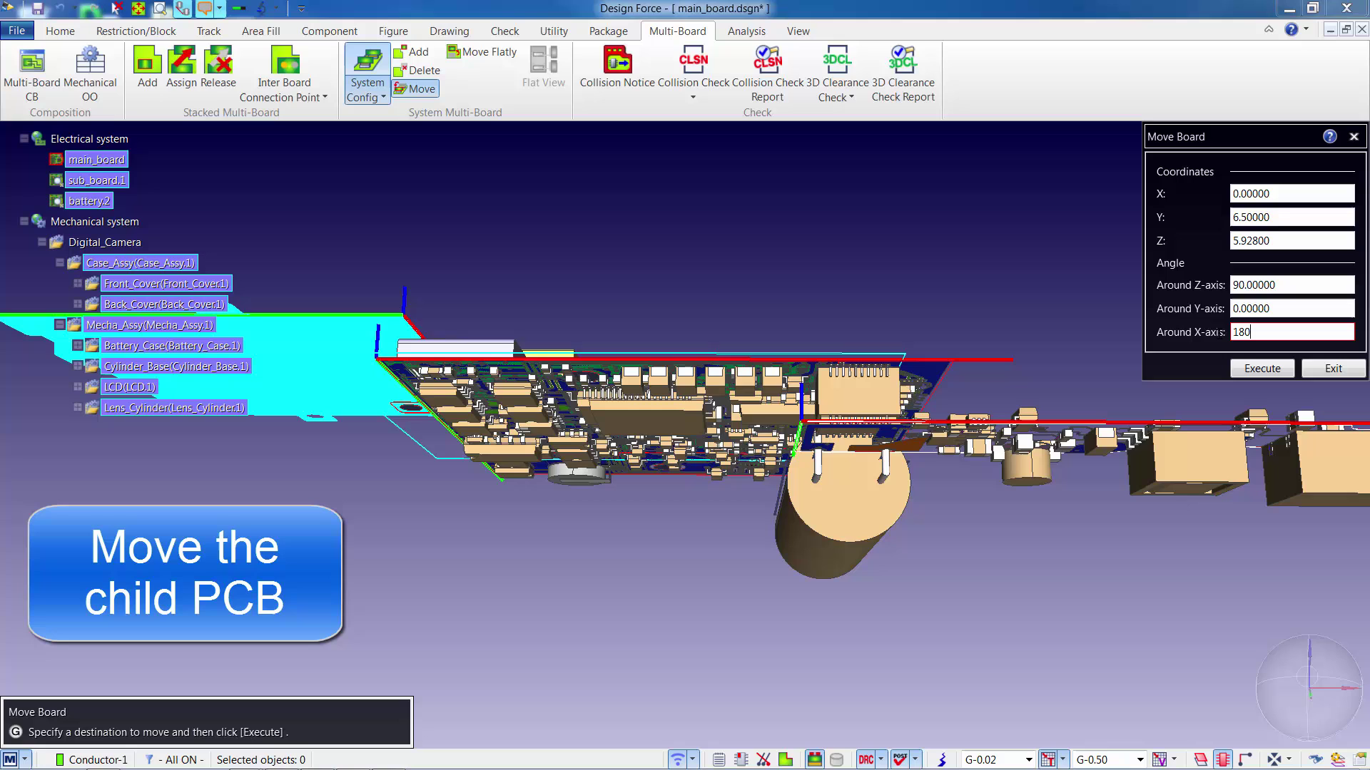
pyautogui.click(1277, 308)
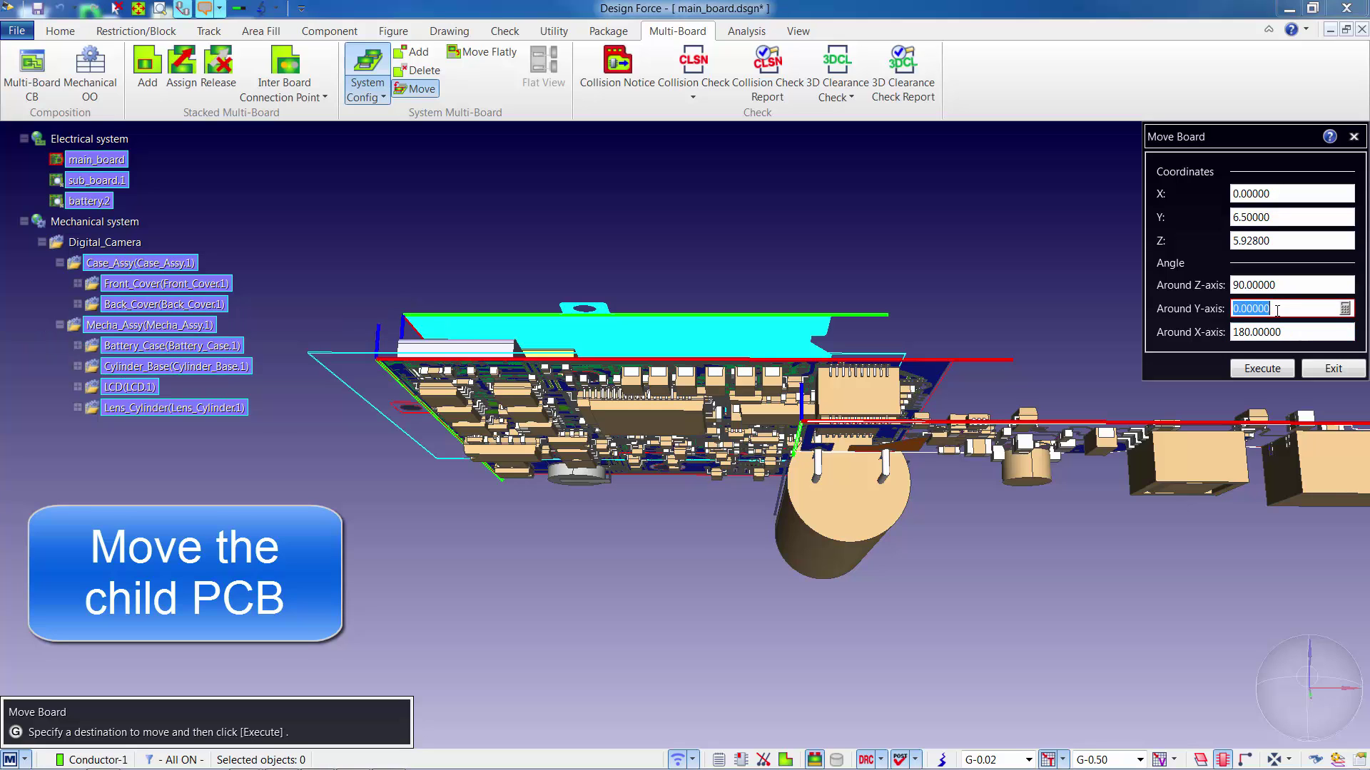
pyautogui.click(1269, 367)
pyautogui.moveTo(1294, 654); pyautogui.dragTo(1292, 696)
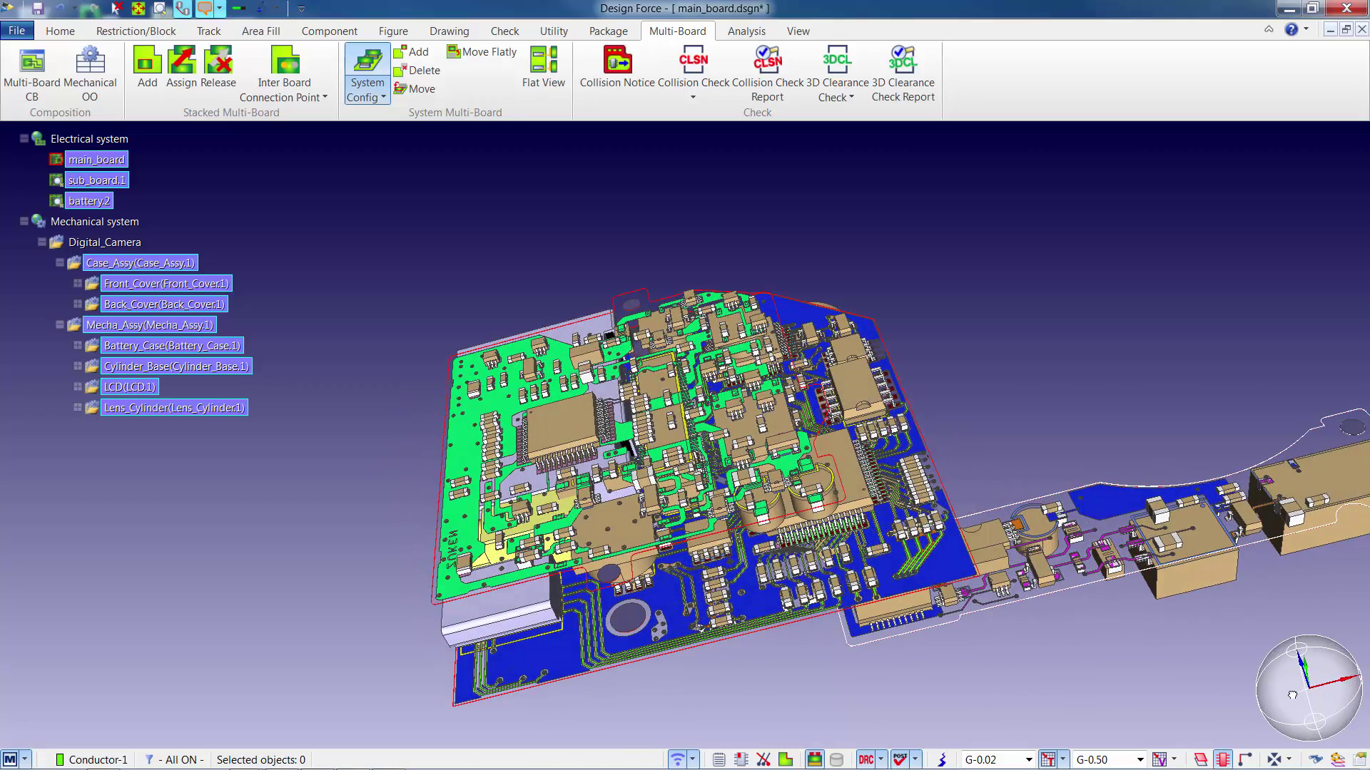
# Display the Digital_Camera enclosure around the three boards and rotate the view.
pyautogui.moveTo(996, 411); pyautogui.dragTo(859, 353, button='middle')
pyautogui.click(136, 243)
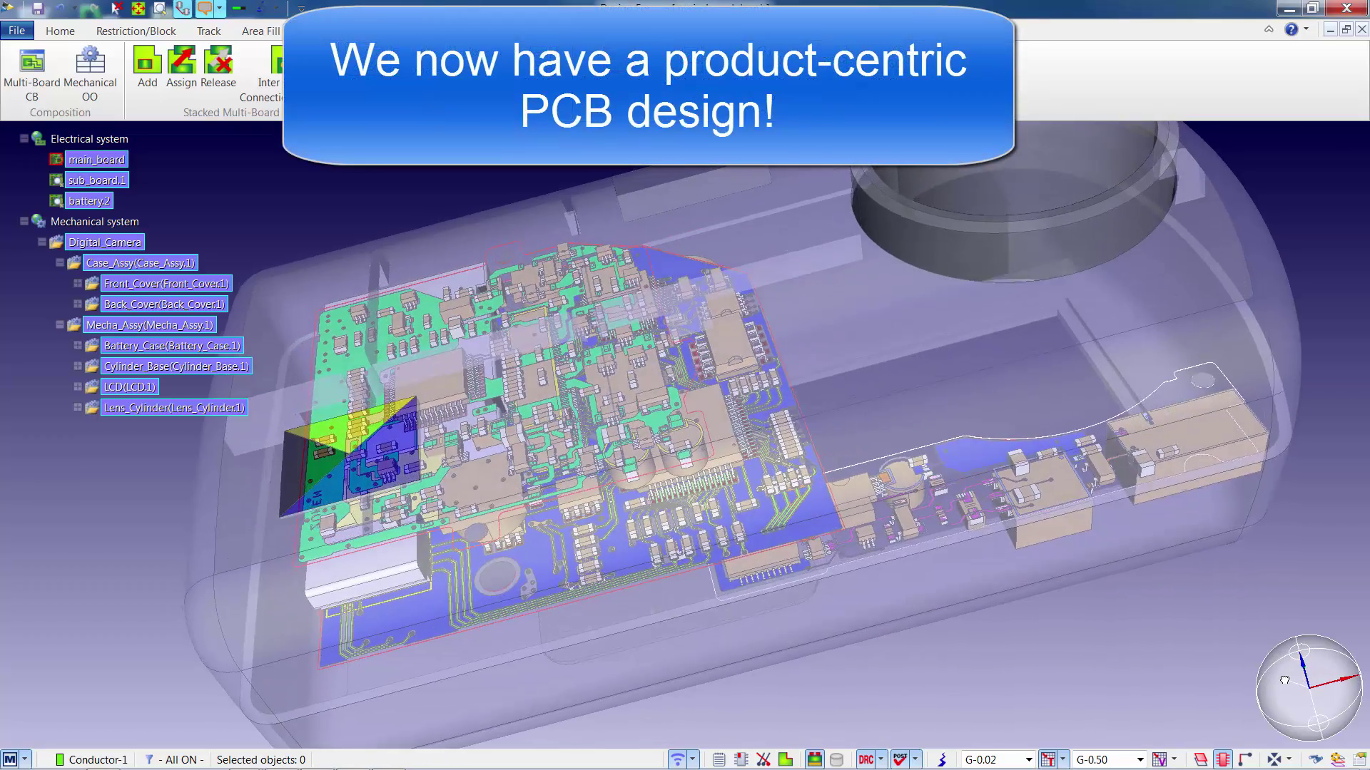
pyautogui.moveTo(1284, 680); pyautogui.dragTo(1290, 687)
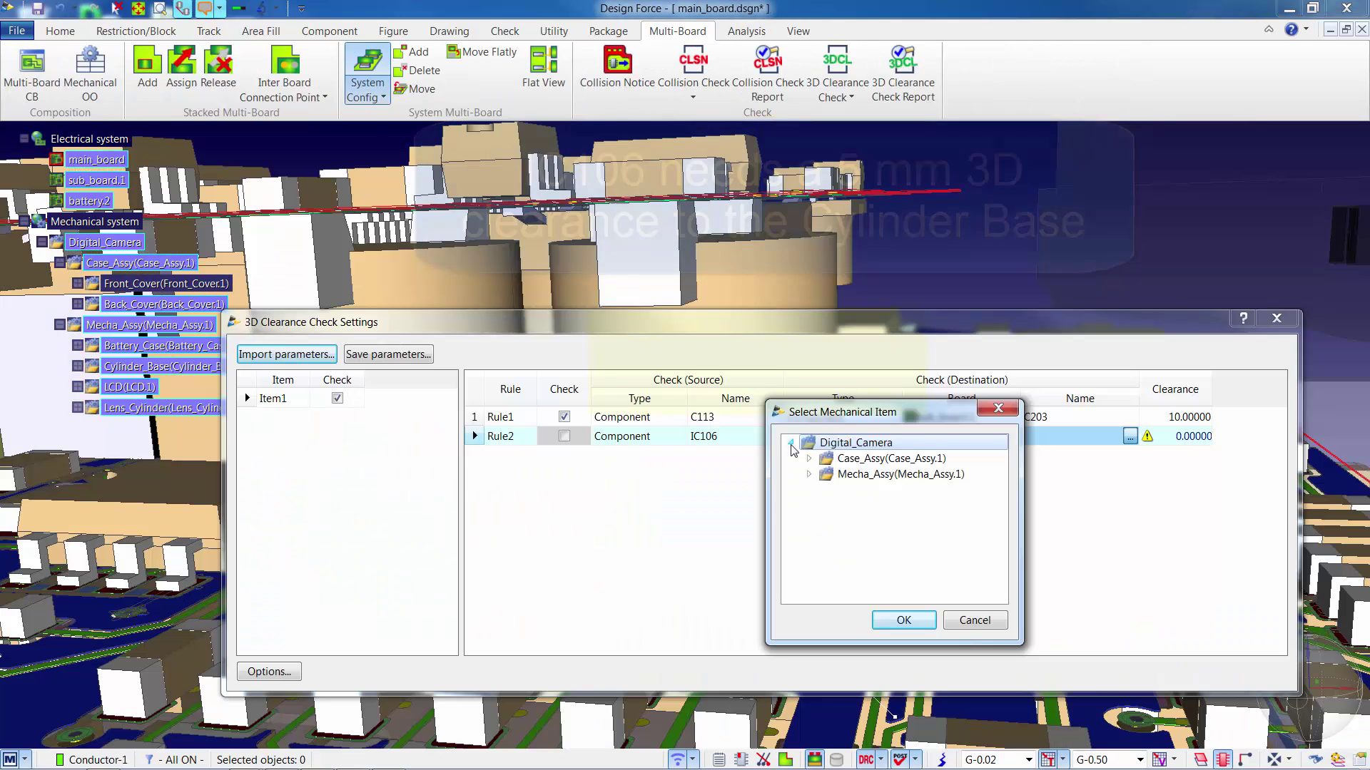
# Set Rule2 to check IC106 against Cylinder_Base with clearance 5, then close the settings.
pyautogui.click(809, 476)
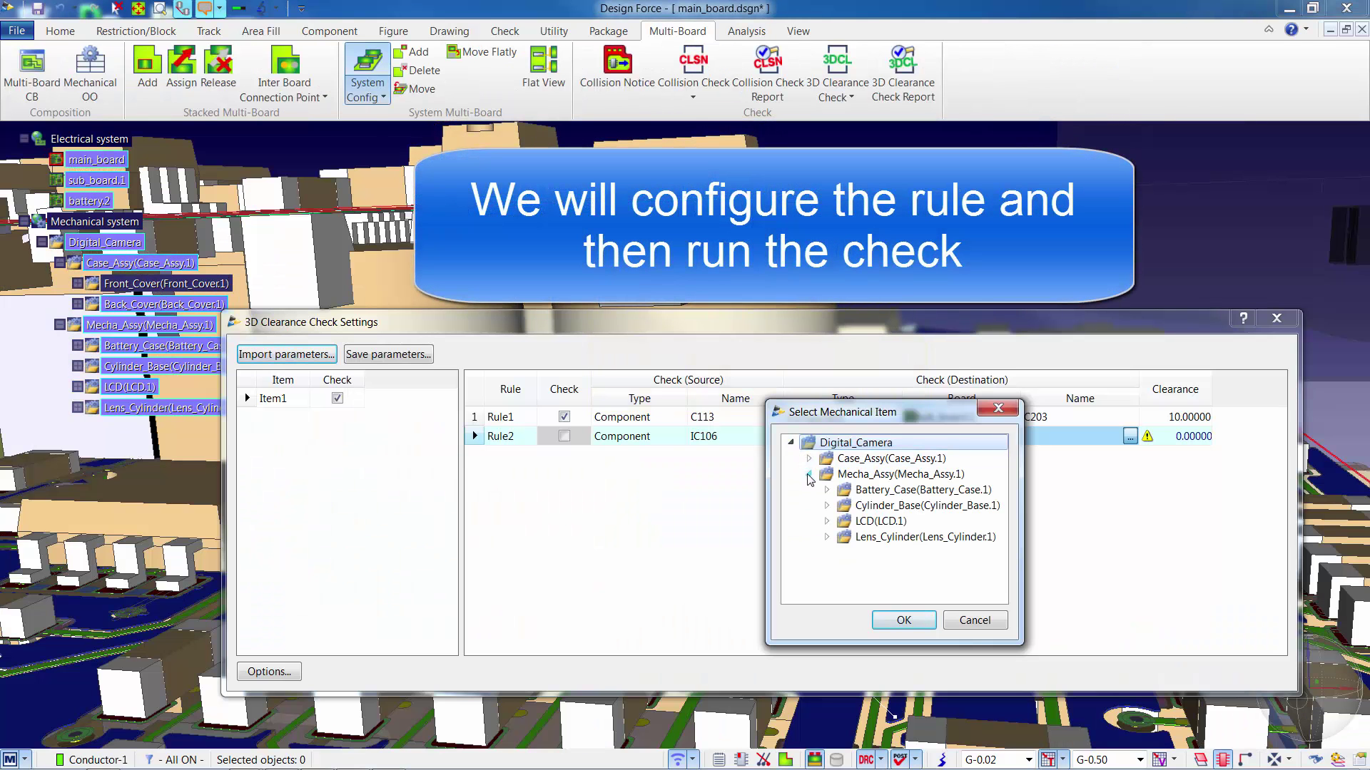
pyautogui.click(865, 506)
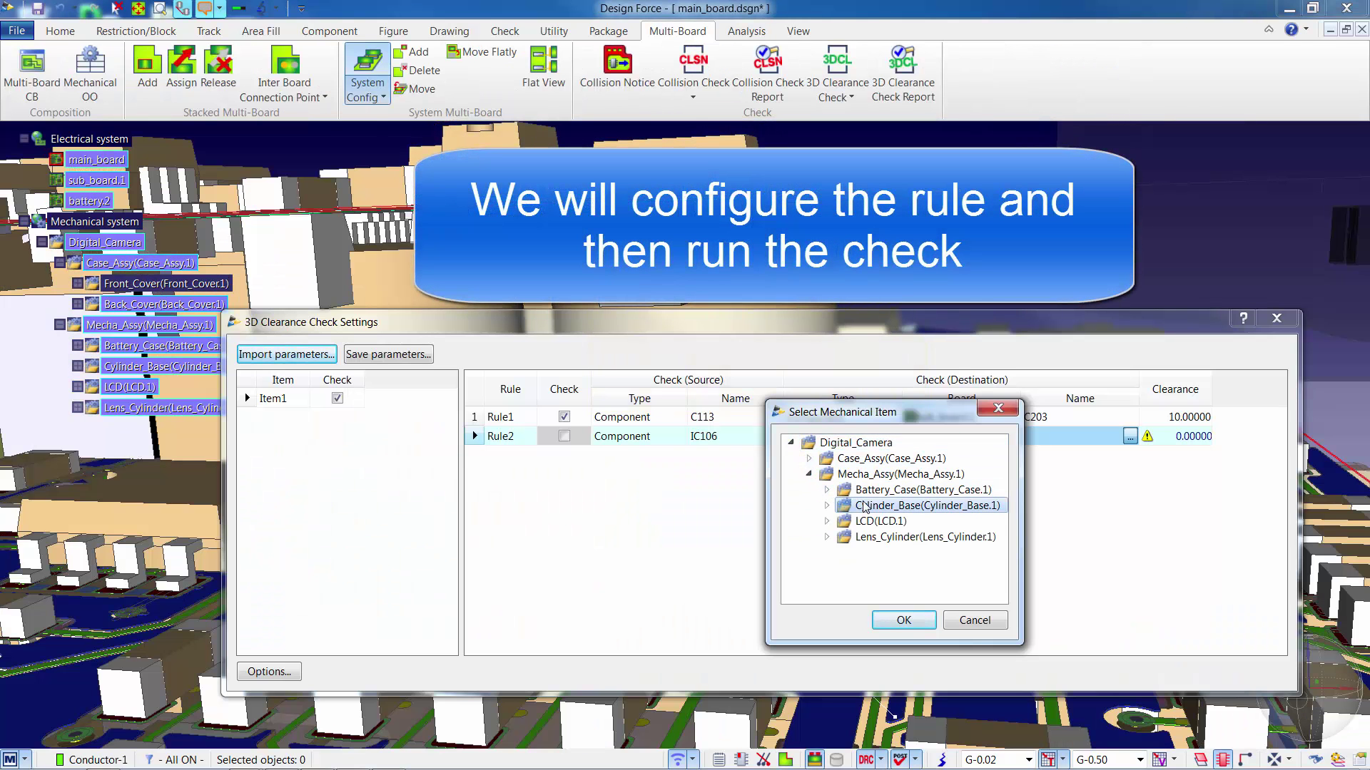
pyautogui.click(903, 620)
pyautogui.doubleClick(1191, 436)
pyautogui.write('5')
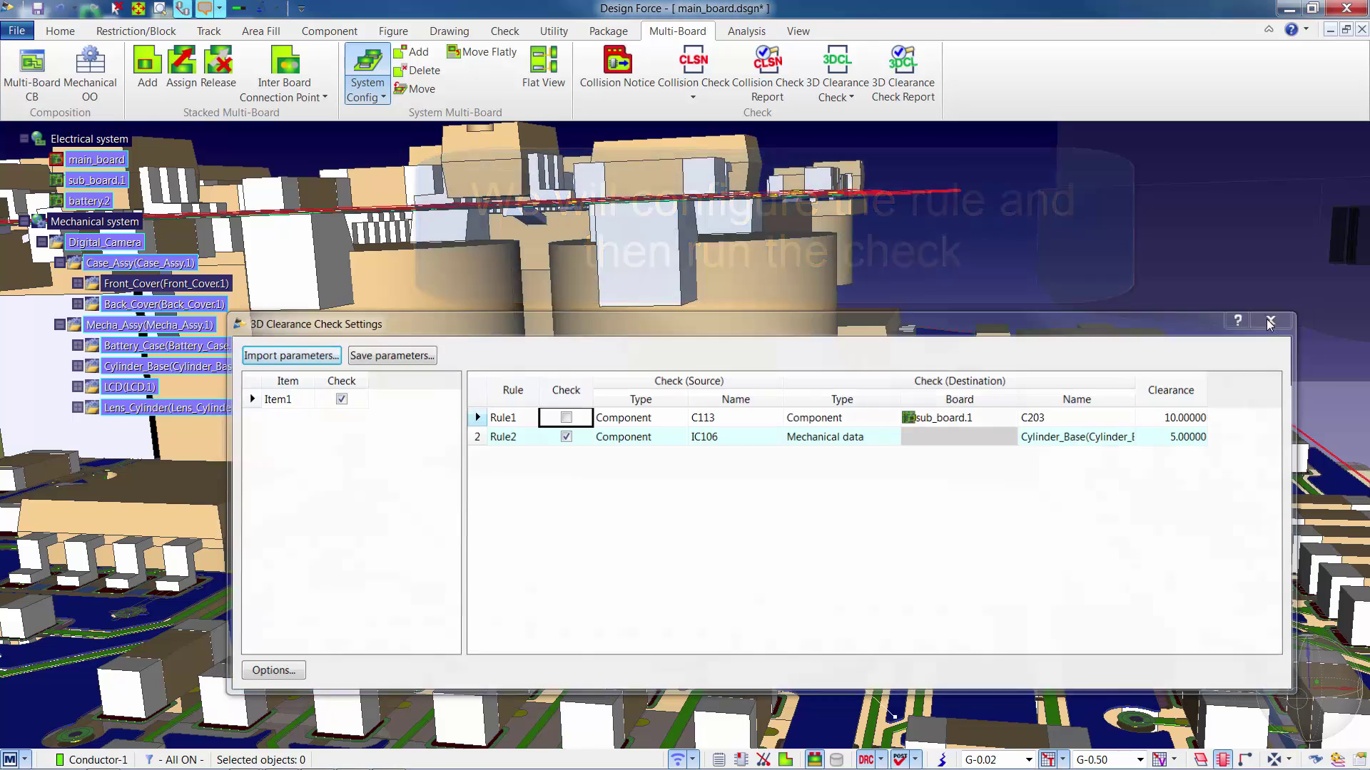
pyautogui.click(1274, 319)
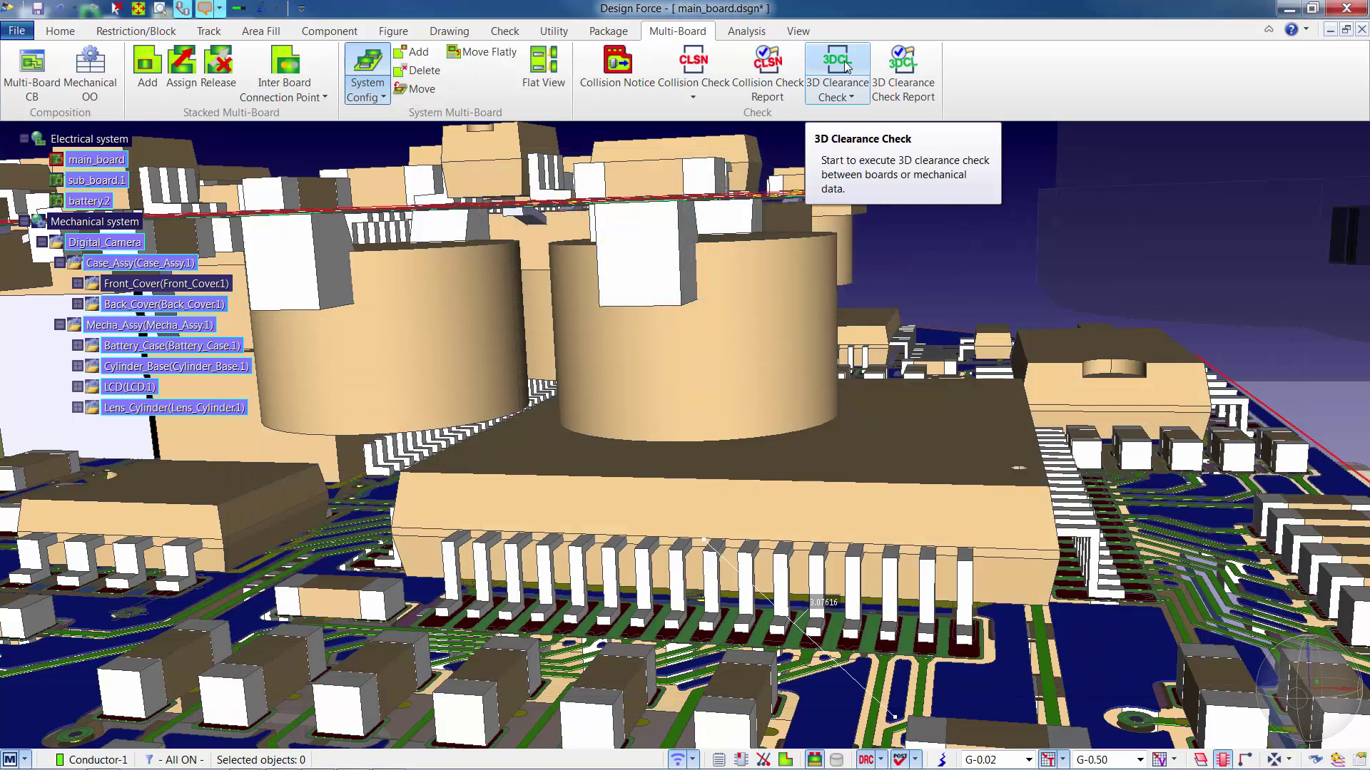
# Run the Multi-Board 3D Clearance Check and confirm updating the results, flagging IC106 at 1.01 from Cylinder_Base.
pyautogui.click(847, 66)
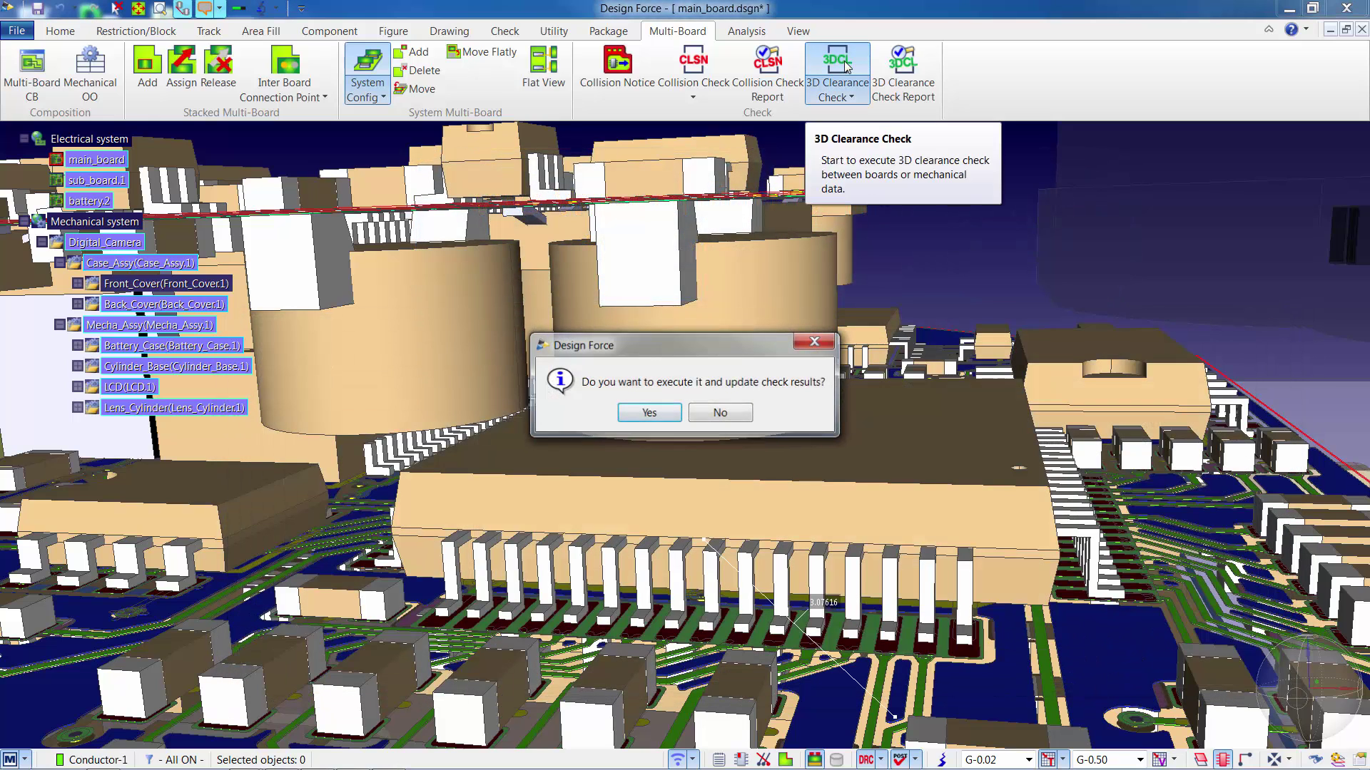
pyautogui.click(666, 419)
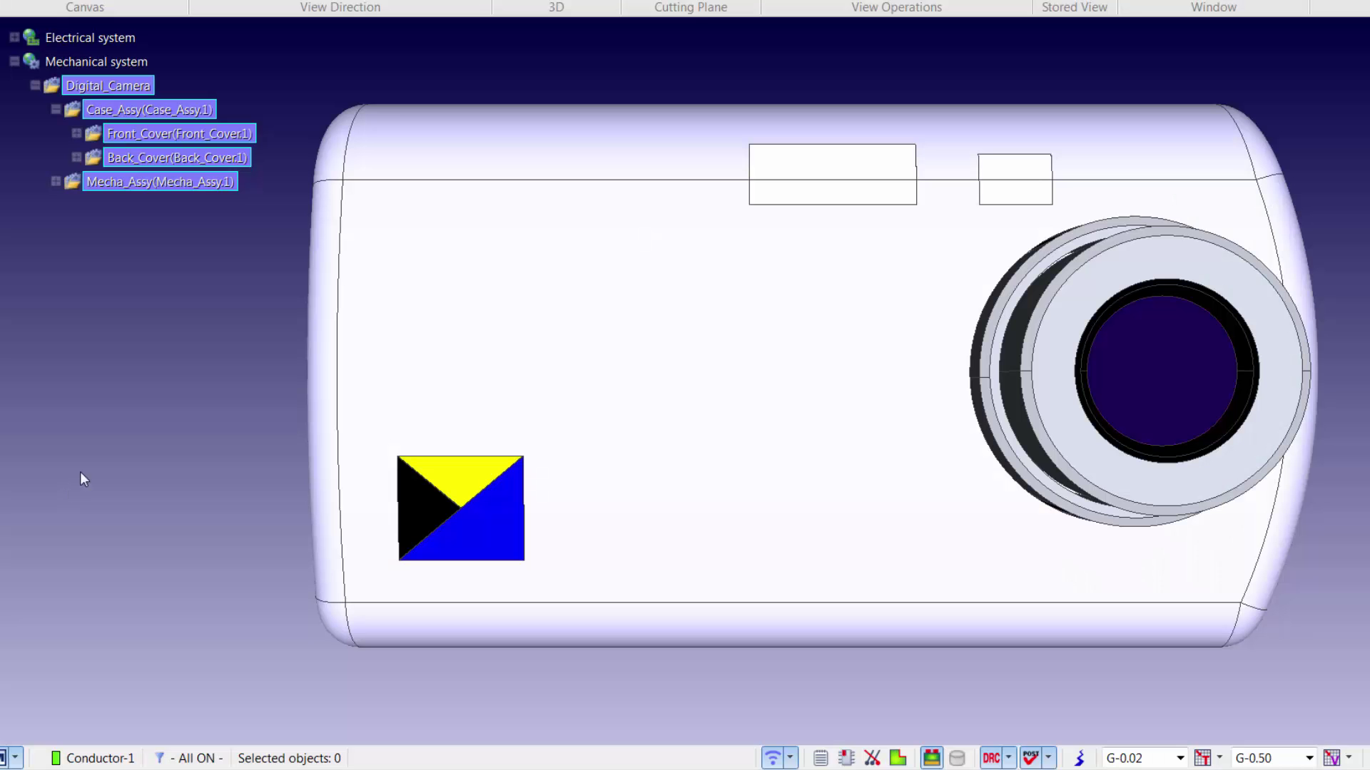
# Hide Front_Cover in the system tree to expose the three PCBs and lens mechanism.
pyautogui.click(178, 140)
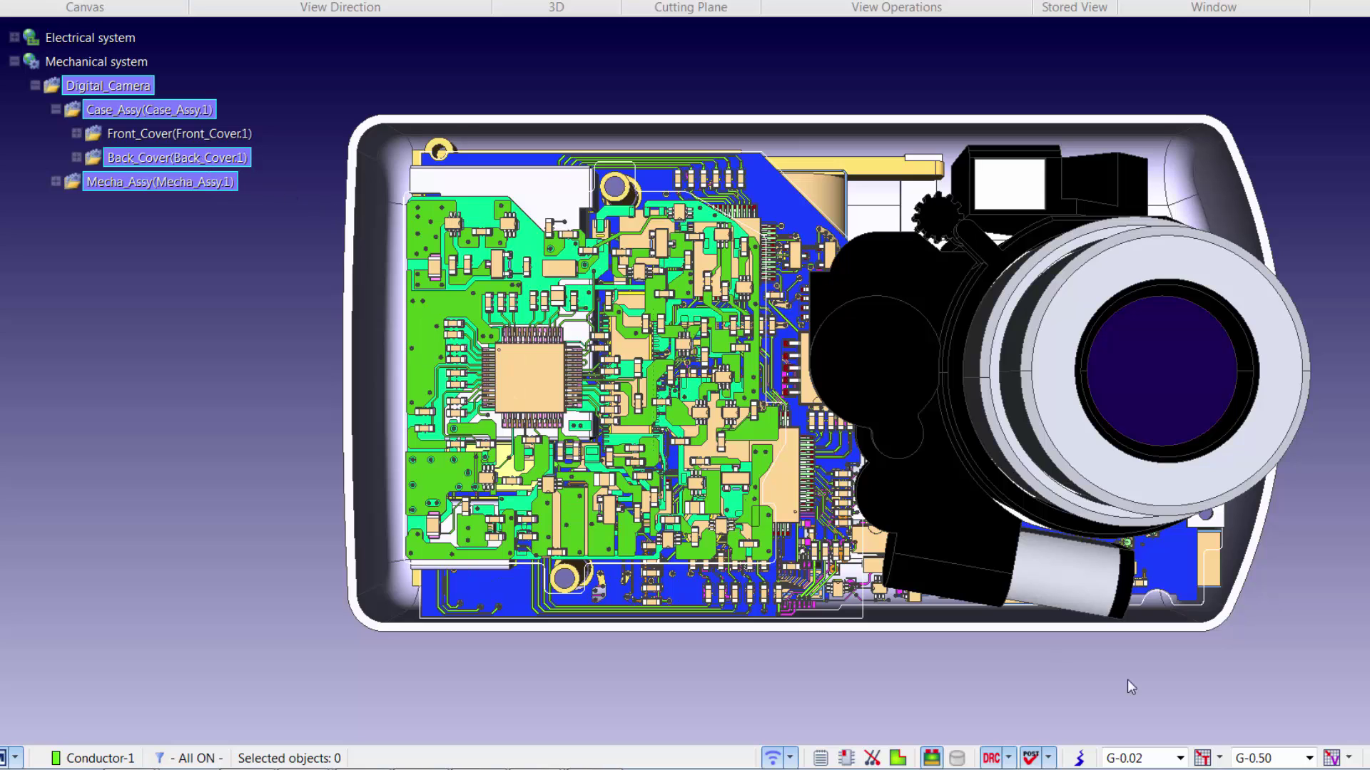